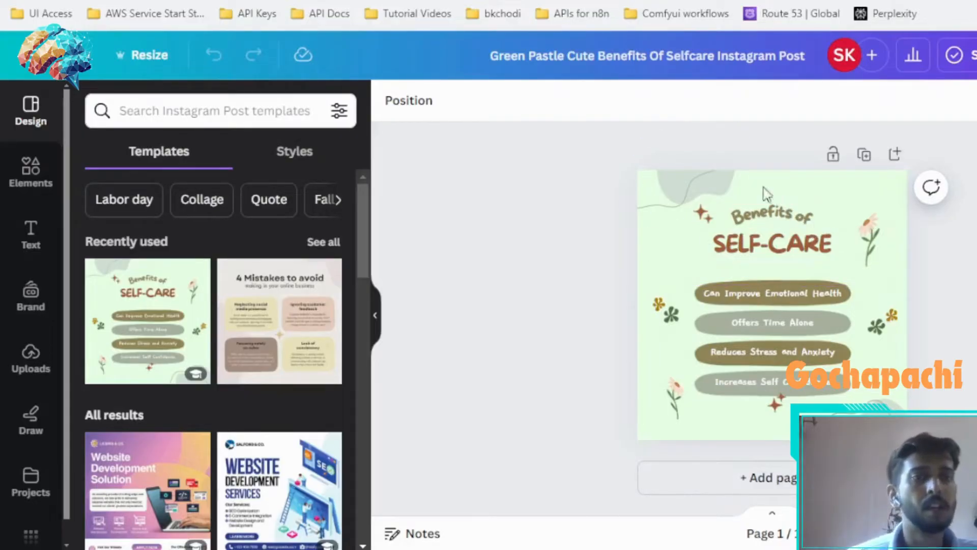
List the self-care post's layers and select the brown pill shape directly above the background layer.
{"action": "left_click", "coordinate": [421, 115]}
{"action": "scroll", "coordinate": [255, 366], "scroll_direction": "down", "scroll_amount": 5}
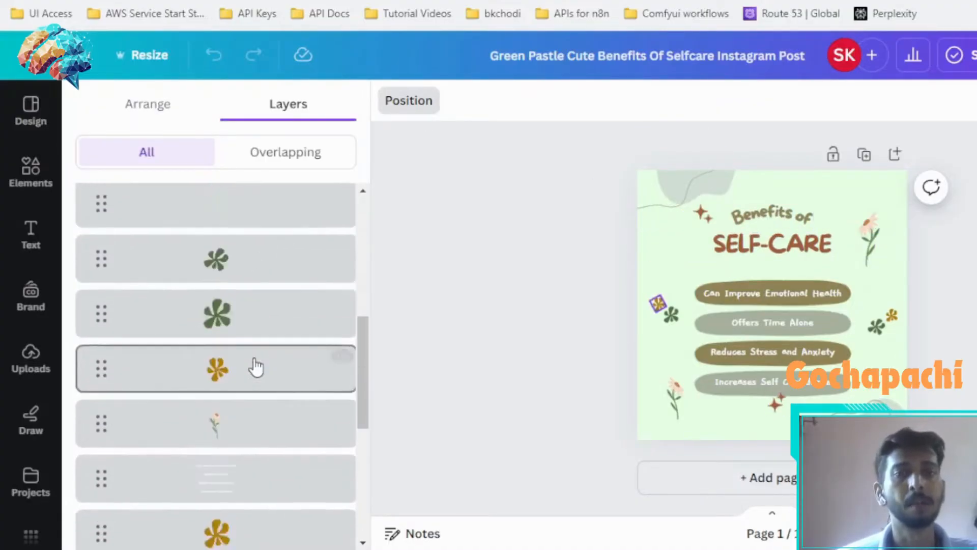
{"action": "scroll", "coordinate": [255, 366], "scroll_direction": "down", "scroll_amount": 5}
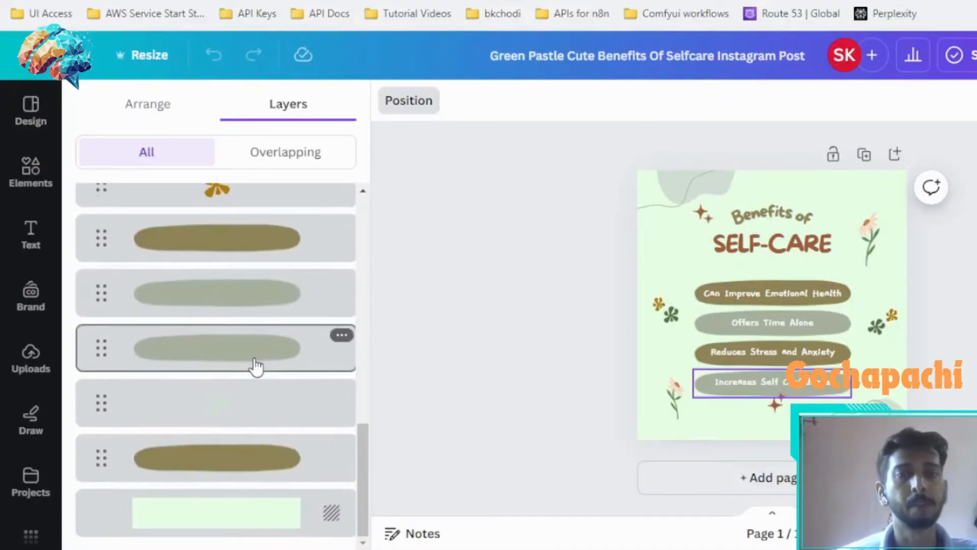
{"action": "left_click", "coordinate": [217, 522]}
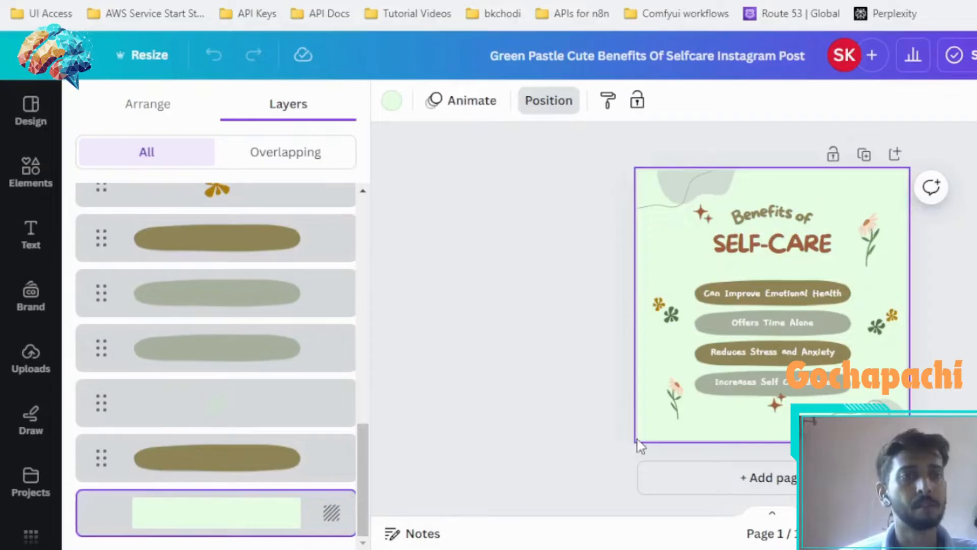
{"action": "left_click", "coordinate": [254, 462]}
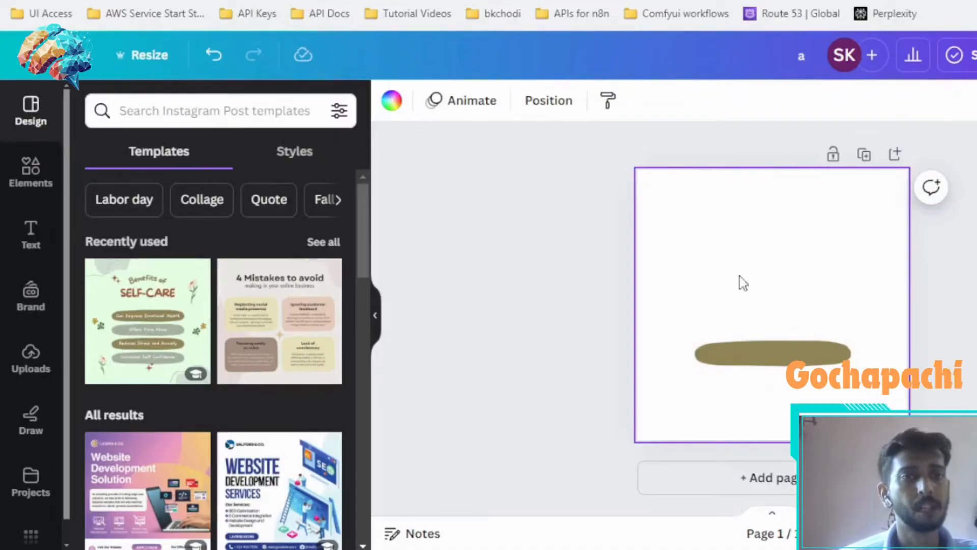
Try moving the brown pill shape higher on the blank page, and undo the move.
{"action": "left_click_drag", "start_coordinate": [761, 349], "coordinate": [739, 301]}
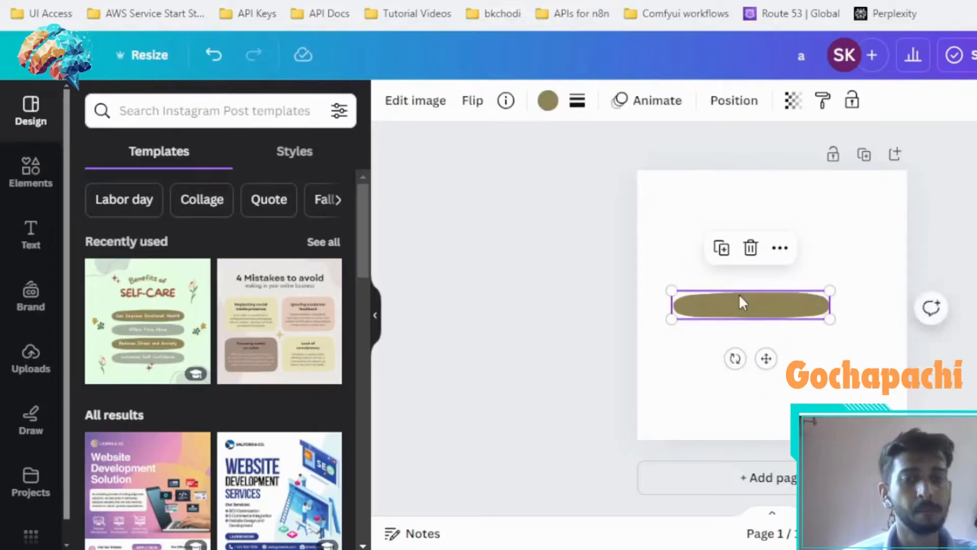
{"action": "key", "text": "ctrl+z"}
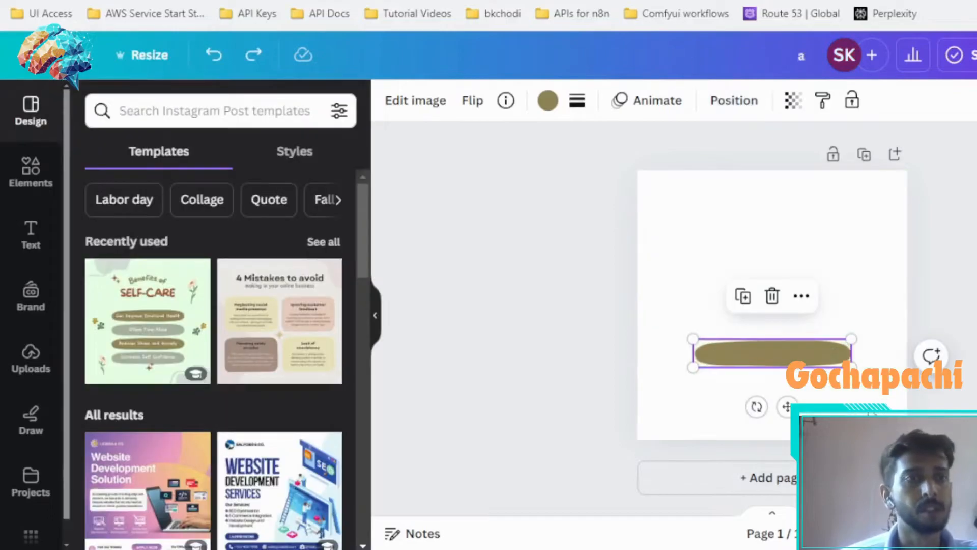
{"action": "key", "text": "Escape"}
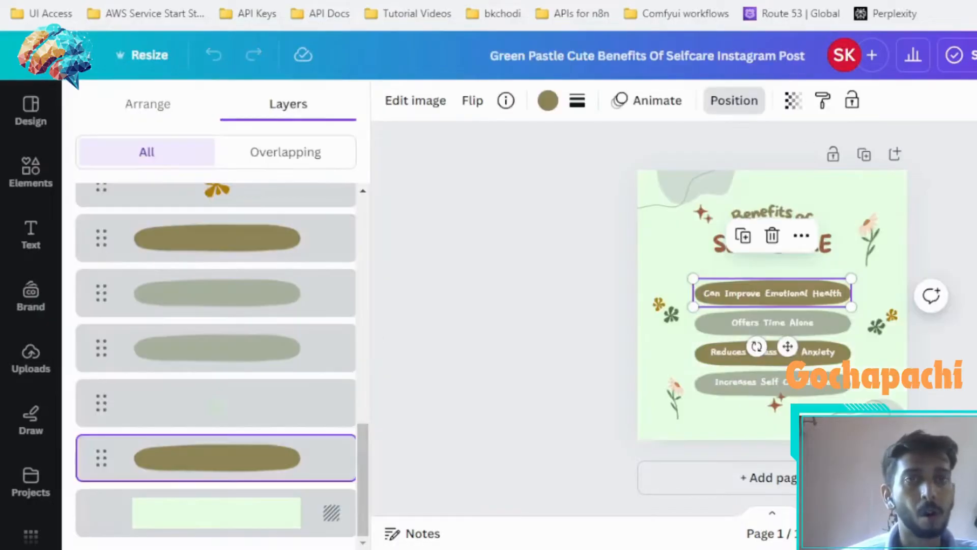
{"action": "scroll", "coordinate": [218, 478], "scroll_direction": "up", "scroll_amount": 10}
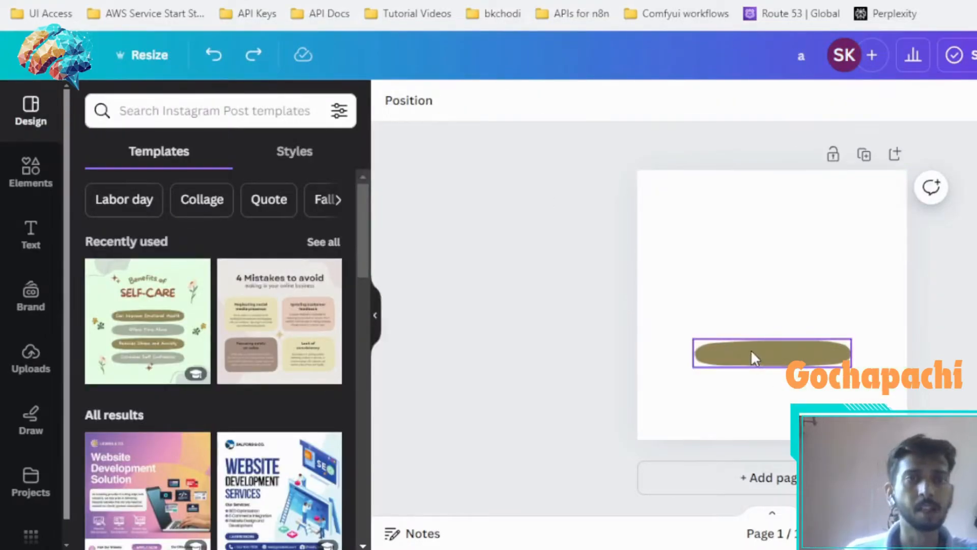
Recolor the brown pill shape on the blank page with the dark violet default solid color.
{"action": "left_click", "coordinate": [752, 358]}
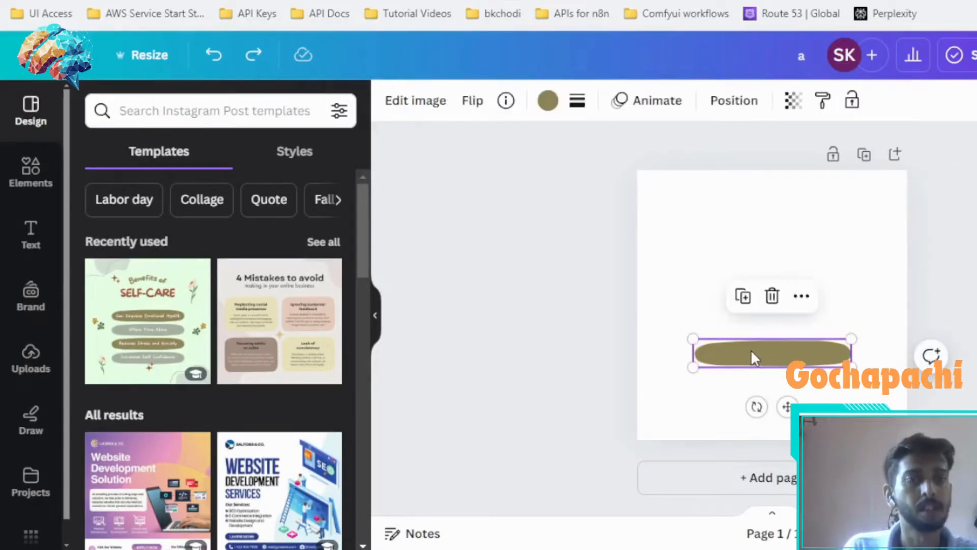
{"action": "left_click", "coordinate": [548, 102]}
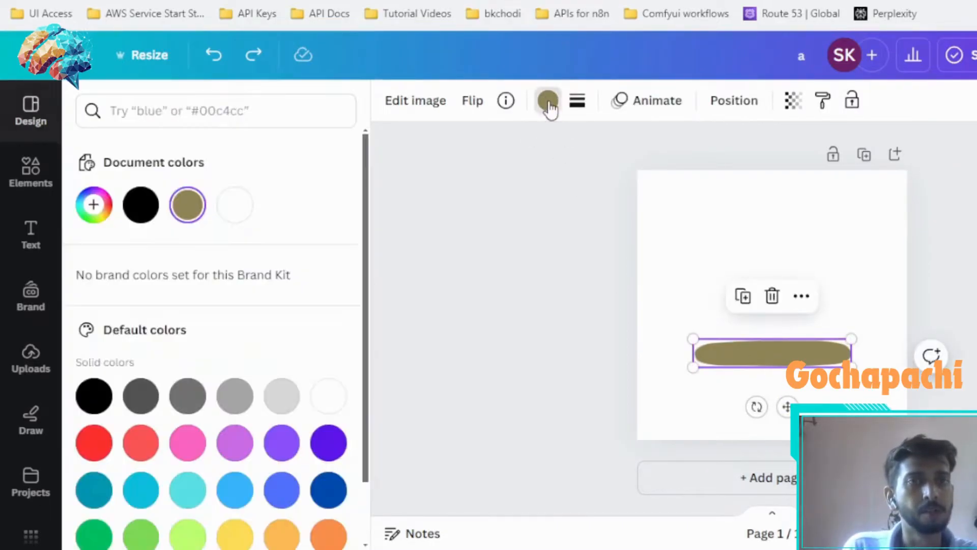
{"action": "left_click", "coordinate": [326, 451]}
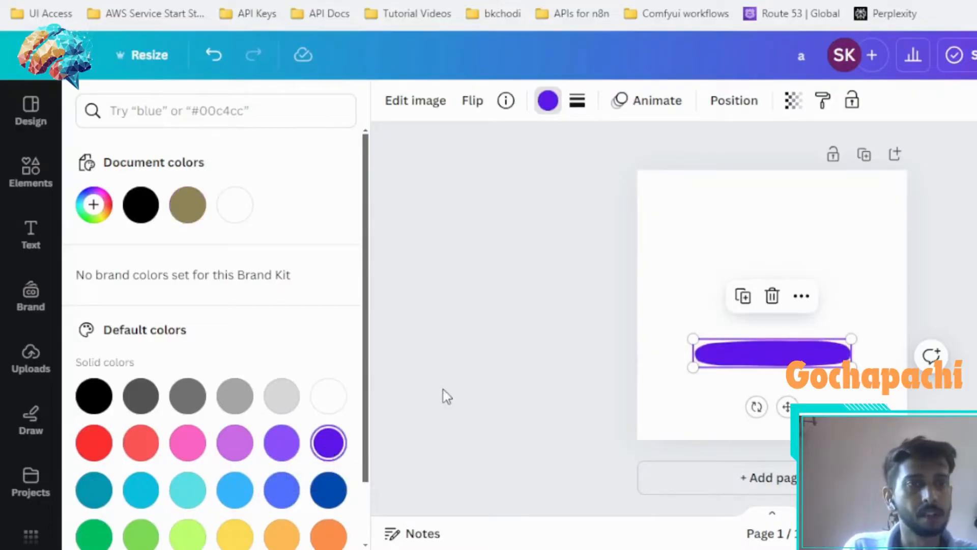
{"action": "key", "text": "Escape"}
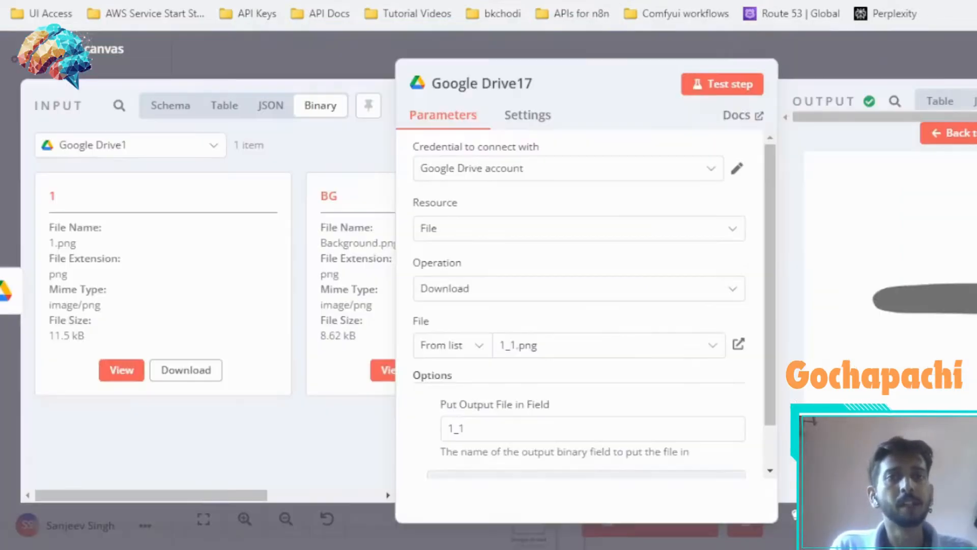
In n8n's Canva Dynamic Creatives workflow, review the first Google Drive node's download settings, including its file and output field.
{"action": "left_click", "coordinate": [796, 43]}
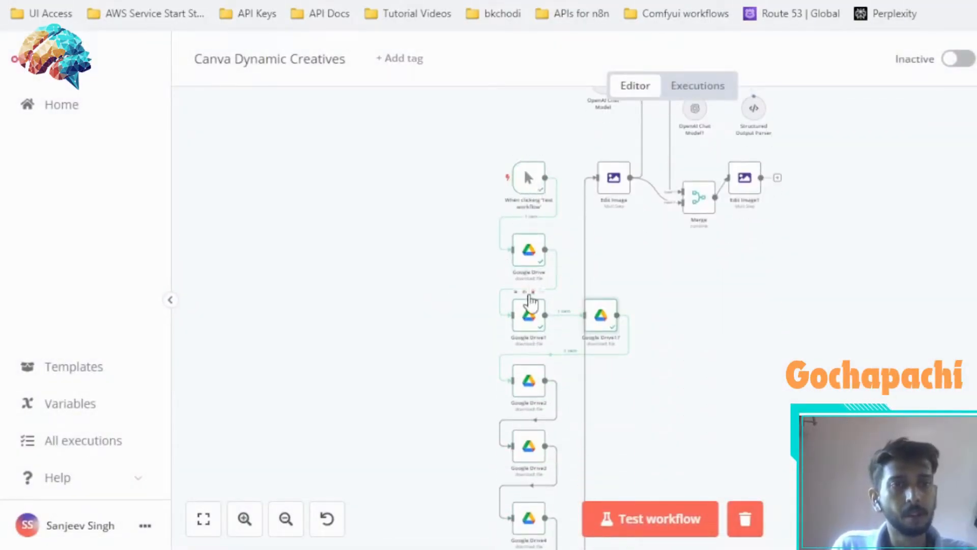
{"action": "scroll", "coordinate": [526, 256], "scroll_direction": "down", "scroll_amount": 3}
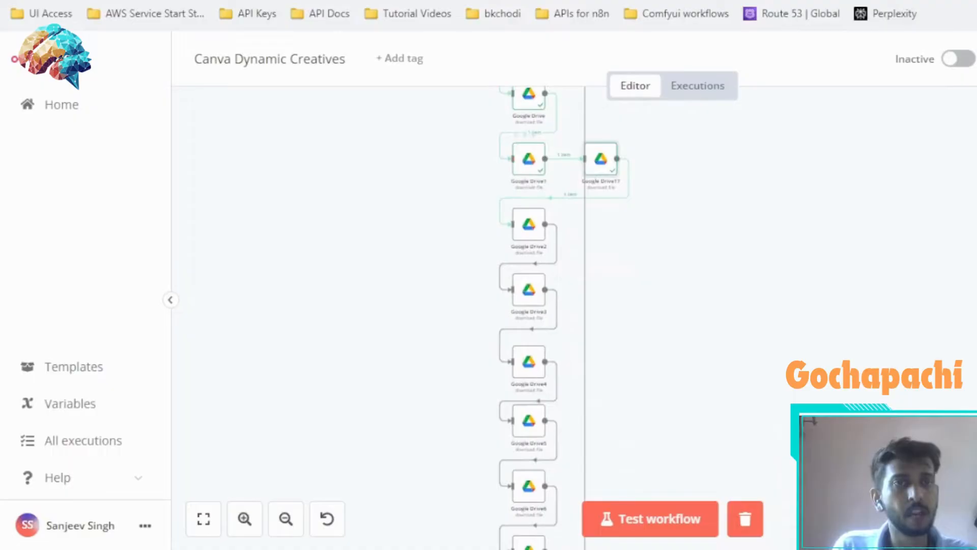
{"action": "double_click", "coordinate": [530, 108]}
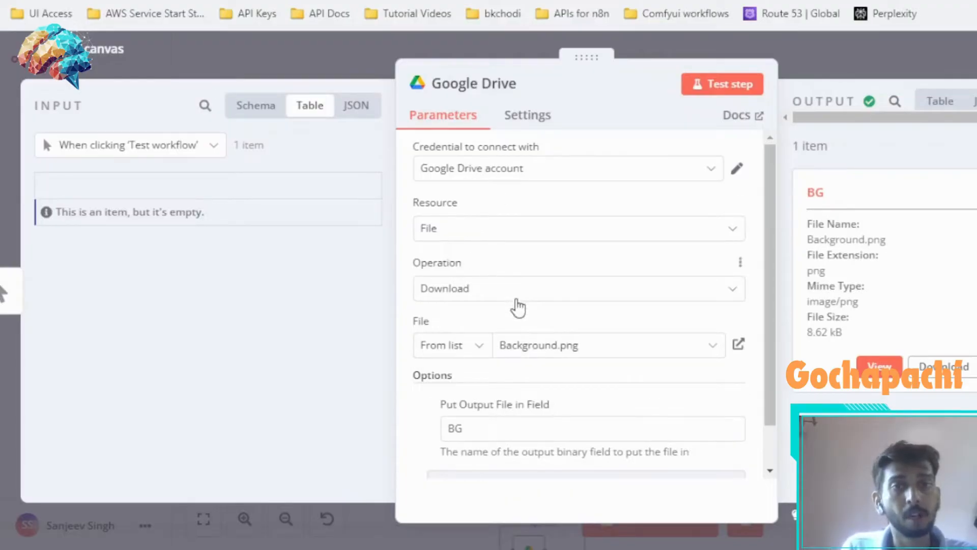
{"action": "scroll", "coordinate": [517, 306], "scroll_direction": "down", "scroll_amount": 1}
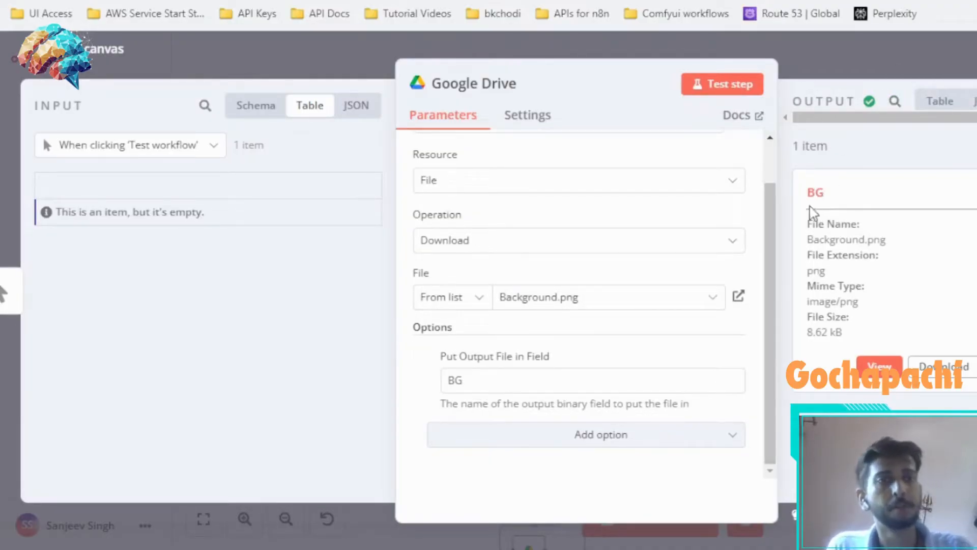
{"action": "left_click", "coordinate": [886, 58]}
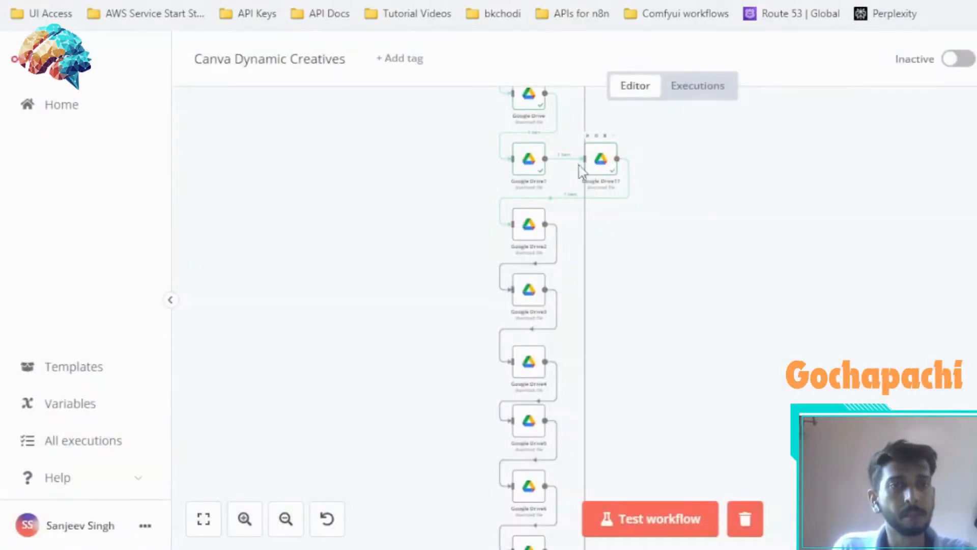
Review the file selection and output field settings of the Google Drive1 and Google Drive17 download nodes.
{"action": "double_click", "coordinate": [525, 170]}
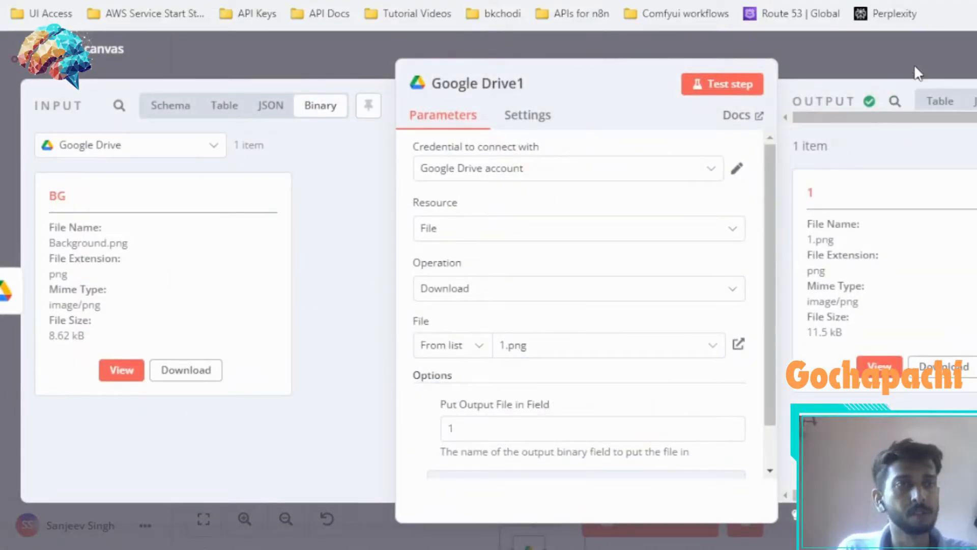
{"action": "left_click", "coordinate": [890, 60]}
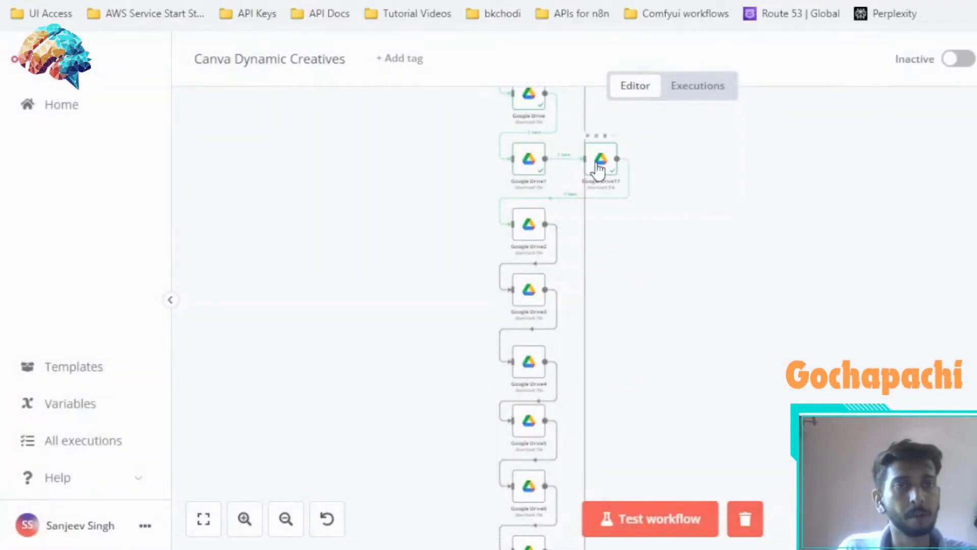
{"action": "double_click", "coordinate": [599, 160]}
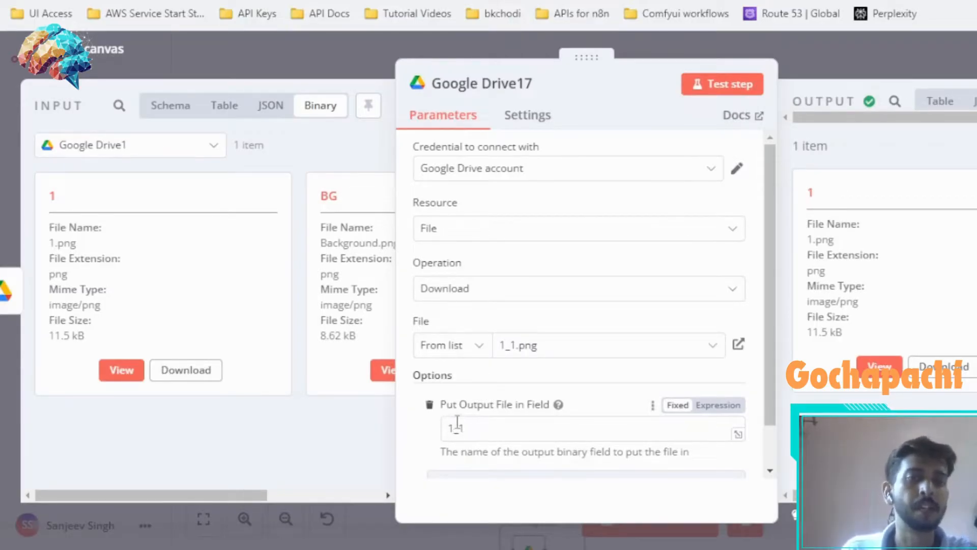
{"action": "left_click", "coordinate": [925, 53]}
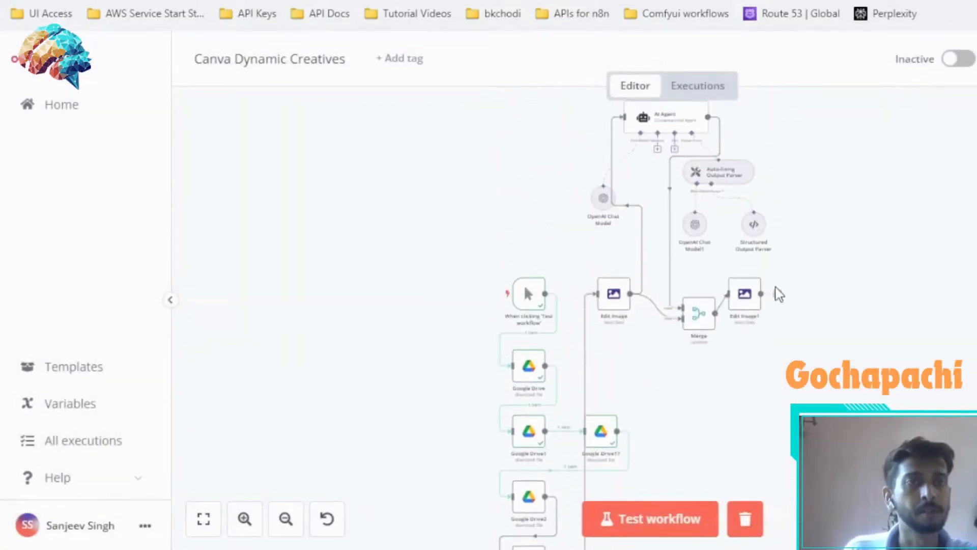
Examine the chain of Google Drive download nodes down to Google Drive16 and its links to OpenAI and Merge1.
{"action": "scroll", "coordinate": [778, 294], "scroll_direction": "up", "scroll_amount": 3}
{"action": "scroll", "coordinate": [778, 294], "scroll_direction": "down", "scroll_amount": 6}
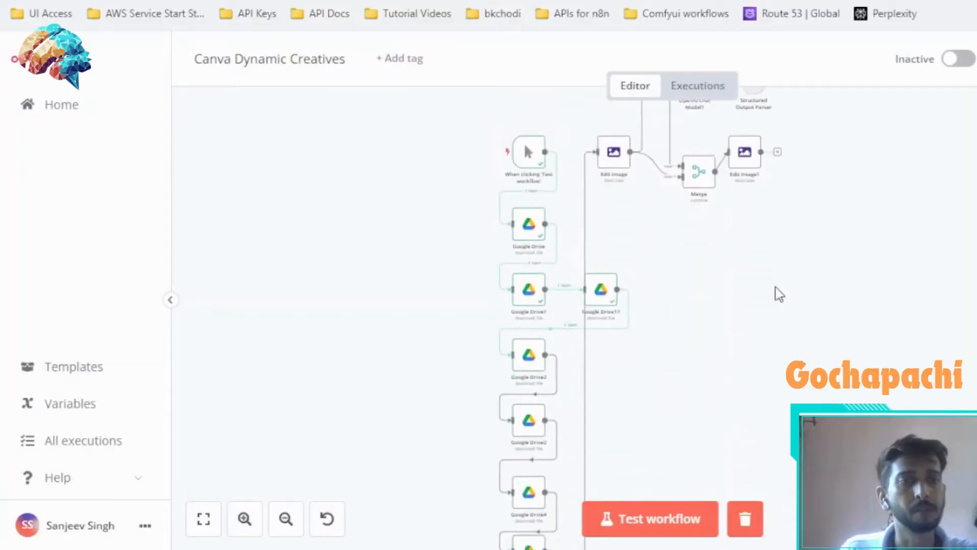
{"action": "scroll", "coordinate": [776, 293], "scroll_direction": "down", "scroll_amount": 2}
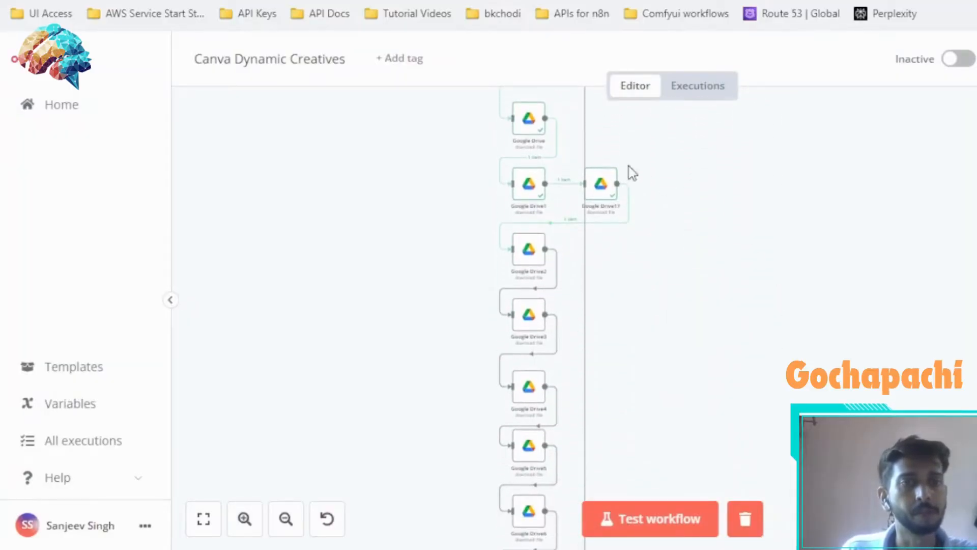
{"action": "scroll", "coordinate": [696, 449], "scroll_direction": "down", "scroll_amount": 1}
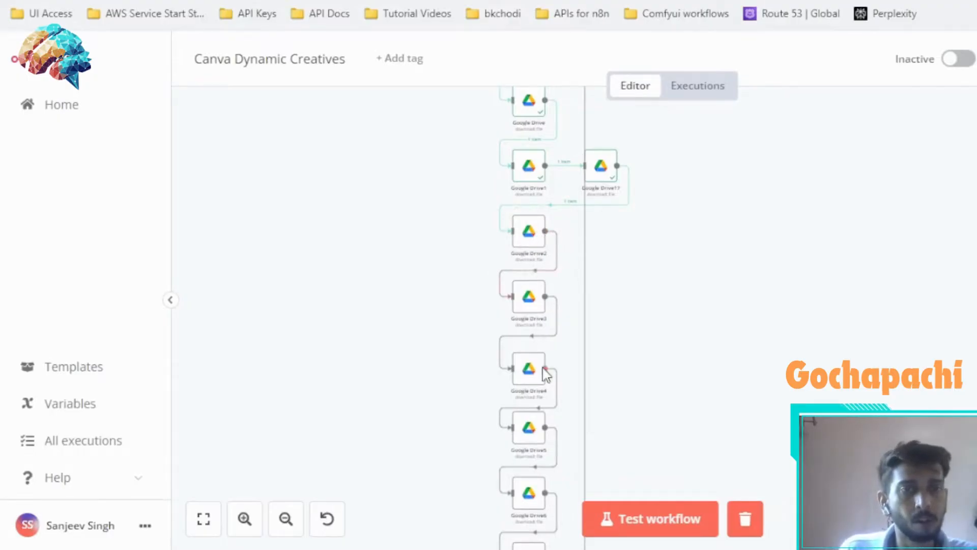
{"action": "scroll", "coordinate": [544, 374], "scroll_direction": "down", "scroll_amount": 13}
{"action": "scroll", "coordinate": [544, 375], "scroll_direction": "down", "scroll_amount": 5}
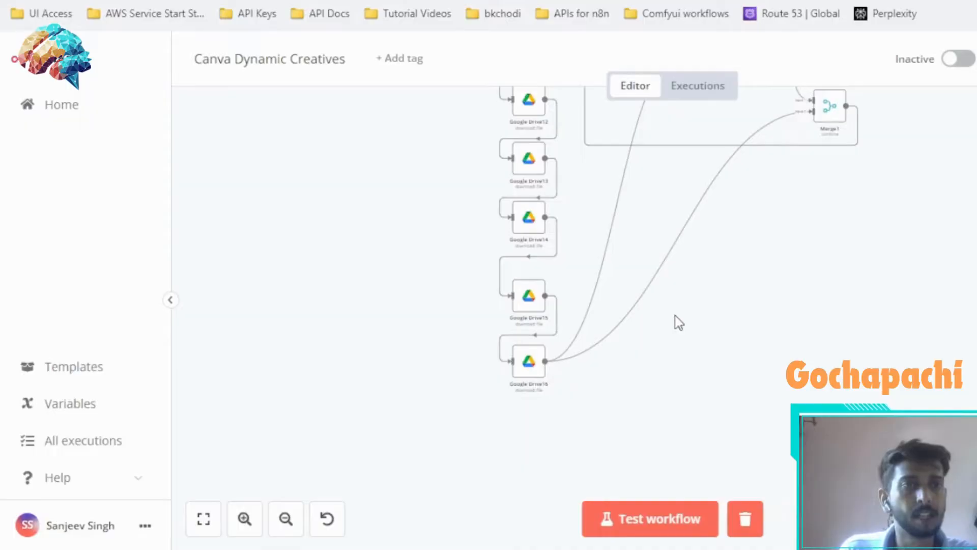
{"action": "scroll", "coordinate": [675, 323], "scroll_direction": "up", "scroll_amount": 10}
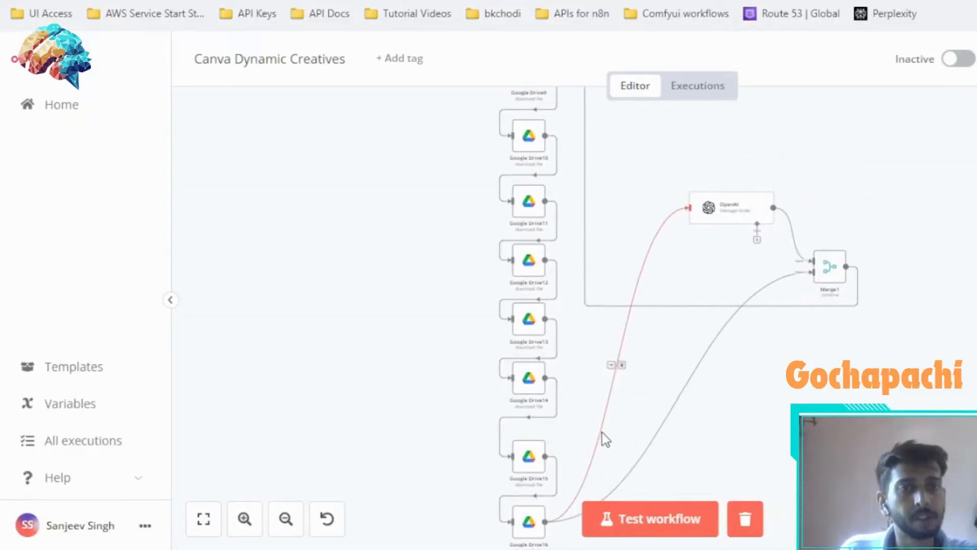
{"action": "scroll", "coordinate": [603, 436], "scroll_direction": "down", "scroll_amount": 7}
{"action": "scroll", "coordinate": [688, 372], "scroll_direction": "up", "scroll_amount": 8}
{"action": "scroll", "coordinate": [688, 372], "scroll_direction": "up", "scroll_amount": 2}
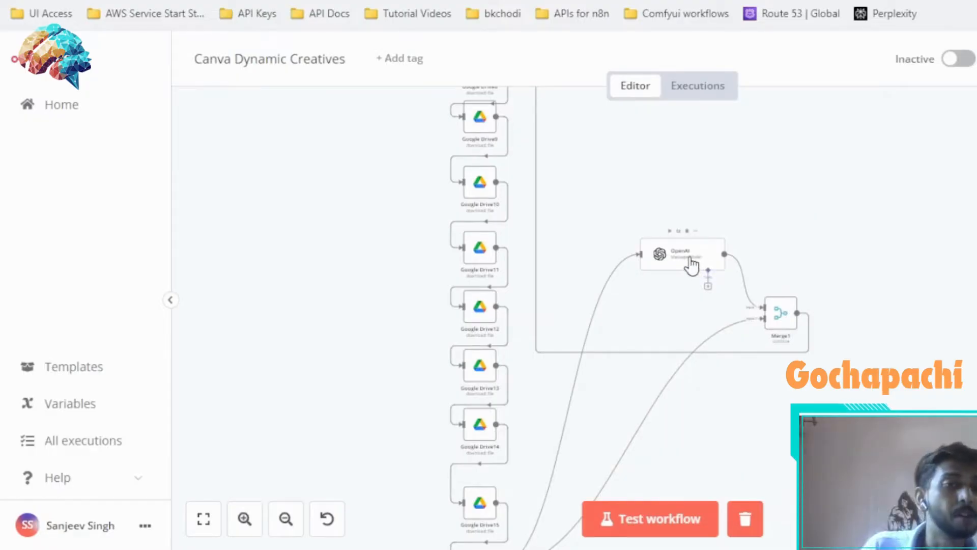
Examine the OpenAI node's model and its message prompt that chooses between the two shape variants by date.
{"action": "double_click", "coordinate": [691, 264]}
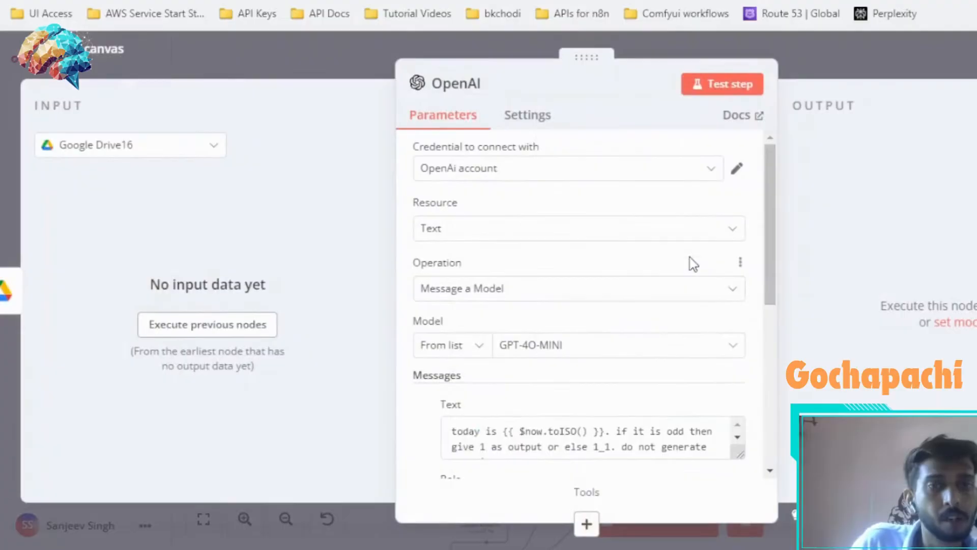
{"action": "scroll", "coordinate": [585, 316], "scroll_direction": "down", "scroll_amount": 3}
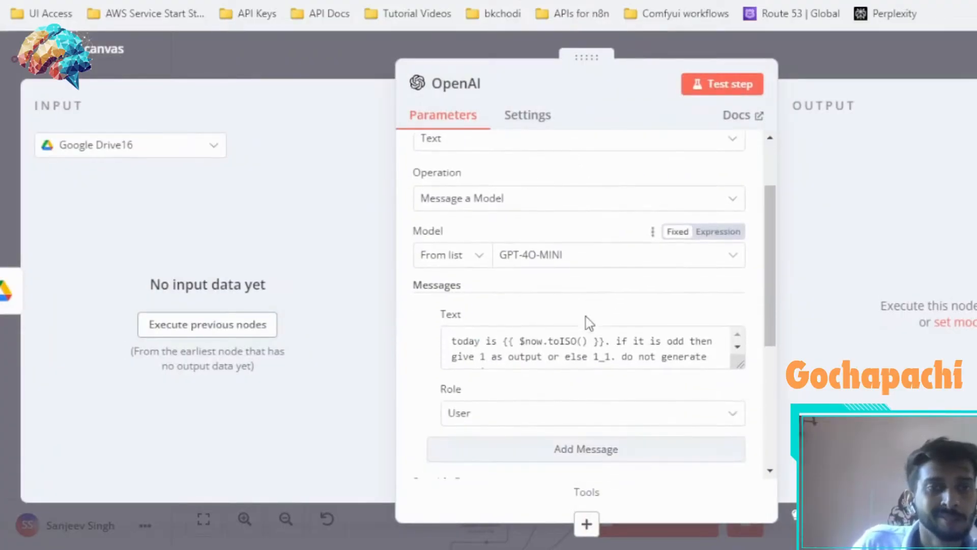
{"action": "scroll", "coordinate": [587, 315], "scroll_direction": "up", "scroll_amount": 1}
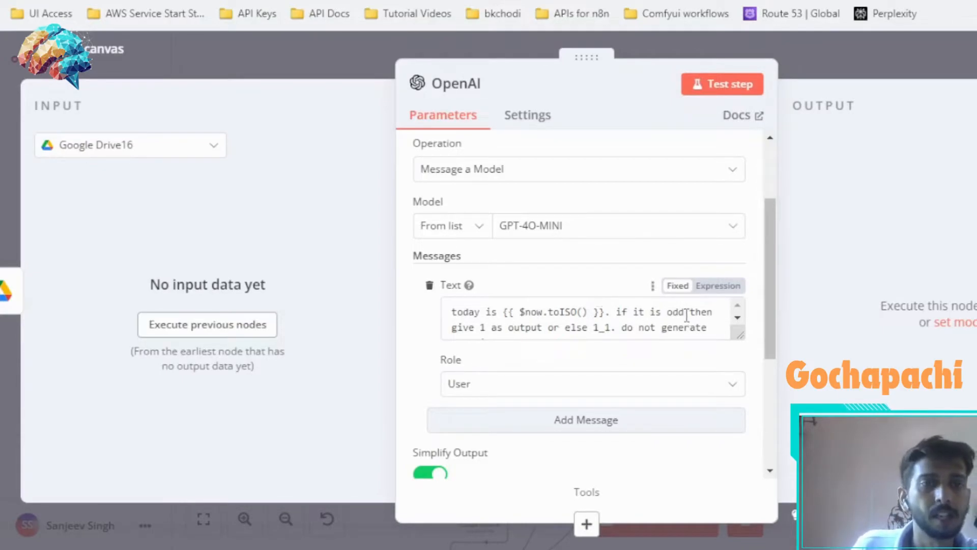
{"action": "scroll", "coordinate": [687, 315], "scroll_direction": "down", "scroll_amount": 1}
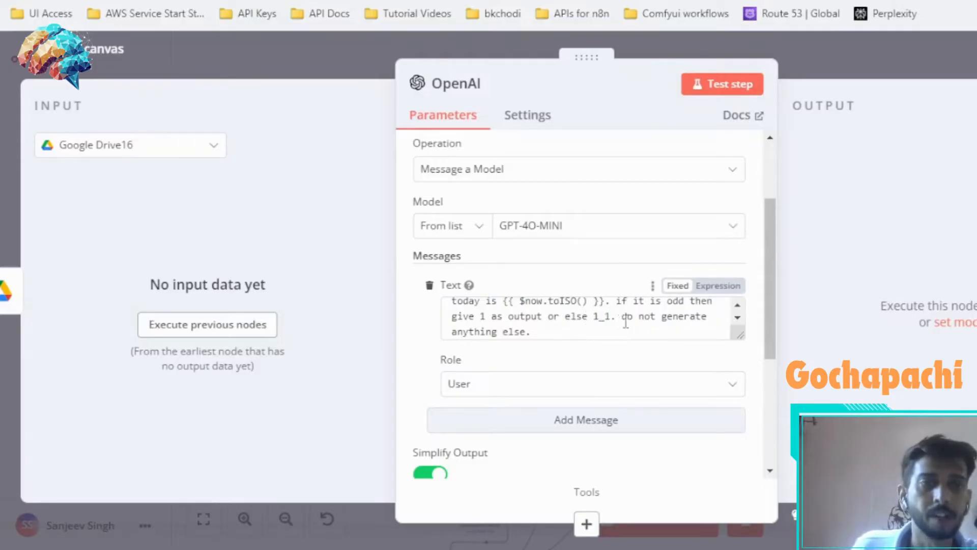
{"action": "scroll", "coordinate": [667, 320], "scroll_direction": "down", "scroll_amount": 1}
{"action": "scroll", "coordinate": [668, 321], "scroll_direction": "up", "scroll_amount": 1}
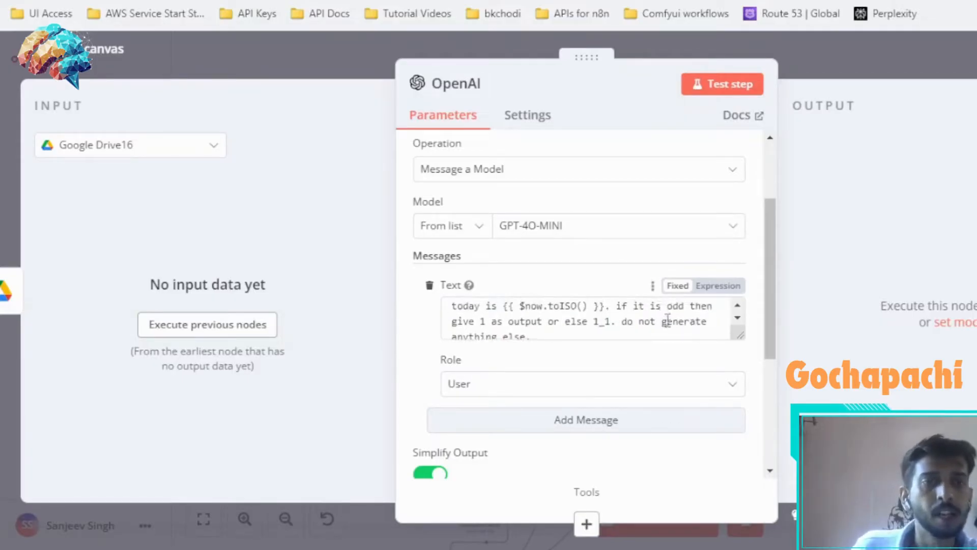
{"action": "scroll", "coordinate": [667, 320], "scroll_direction": "down", "scroll_amount": 1}
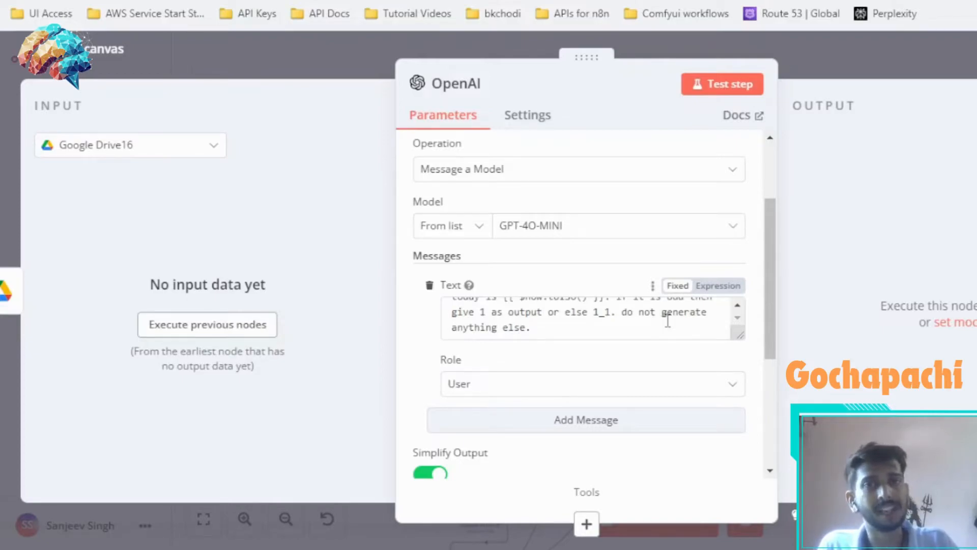
{"action": "scroll", "coordinate": [668, 320], "scroll_direction": "up", "scroll_amount": 1}
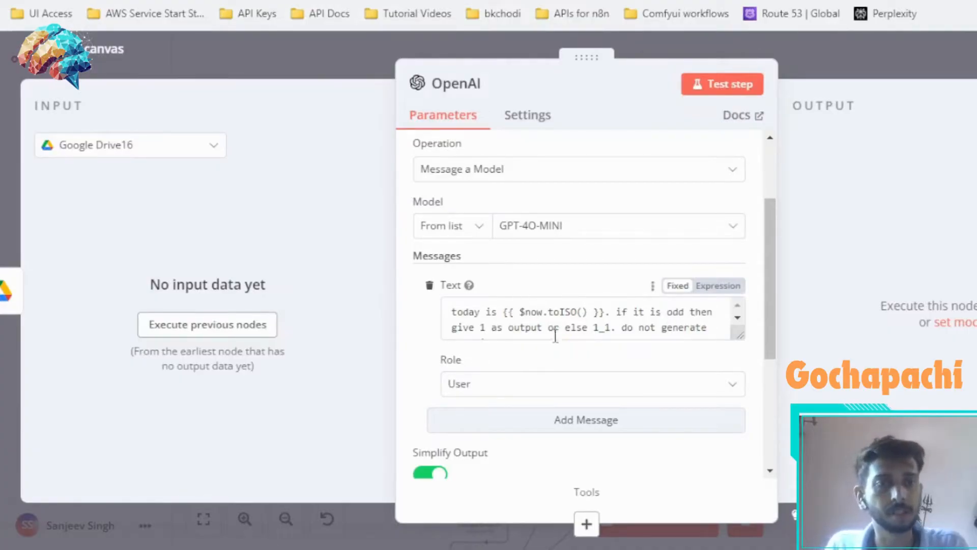
{"action": "scroll", "coordinate": [586, 318], "scroll_direction": "down", "scroll_amount": 1}
{"action": "scroll", "coordinate": [585, 322], "scroll_direction": "up", "scroll_amount": 1}
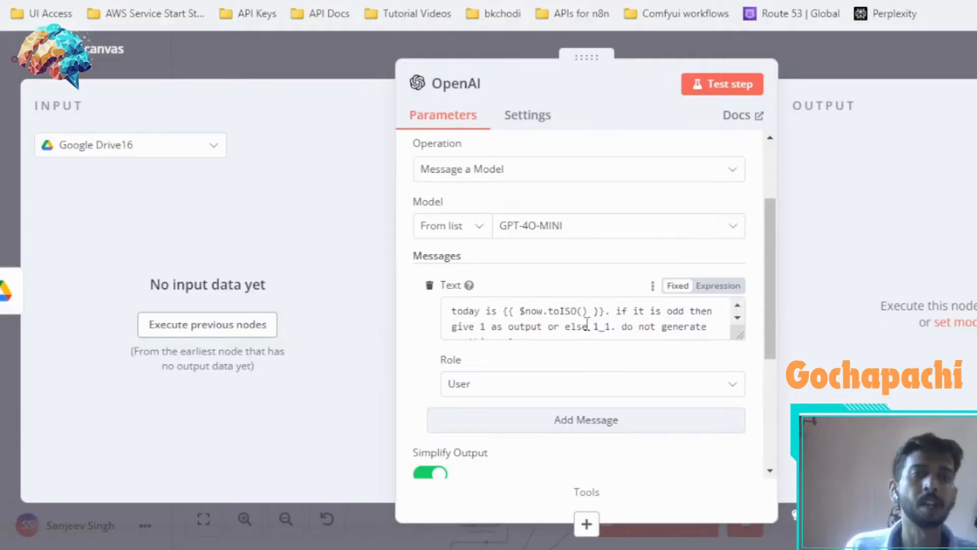
Read the full OpenAI message text, including its odd-date condition and the instruction restricting the output to 1 or 1_1.
{"action": "scroll", "coordinate": [587, 324], "scroll_direction": "down", "scroll_amount": 1}
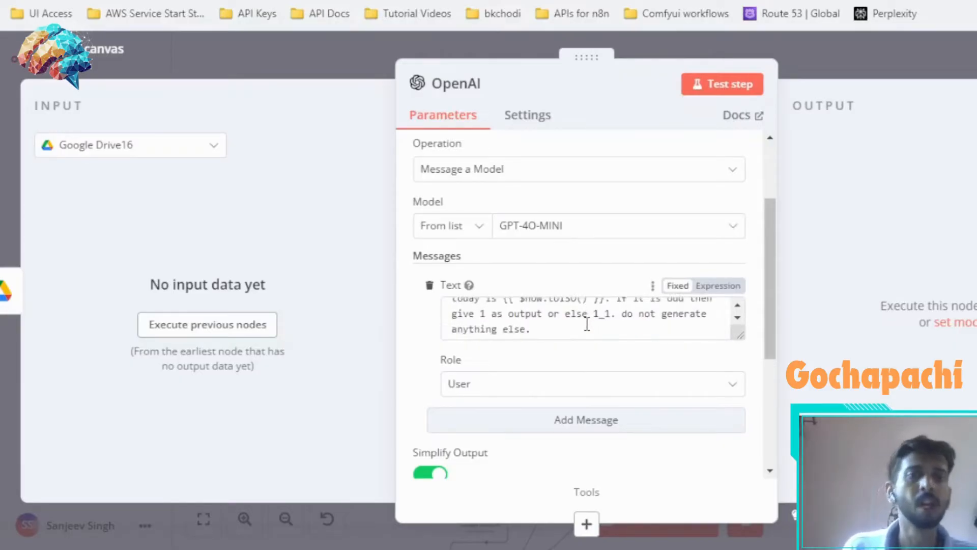
{"action": "scroll", "coordinate": [586, 324], "scroll_direction": "up", "scroll_amount": 1}
{"action": "scroll", "coordinate": [587, 324], "scroll_direction": "down", "scroll_amount": 1}
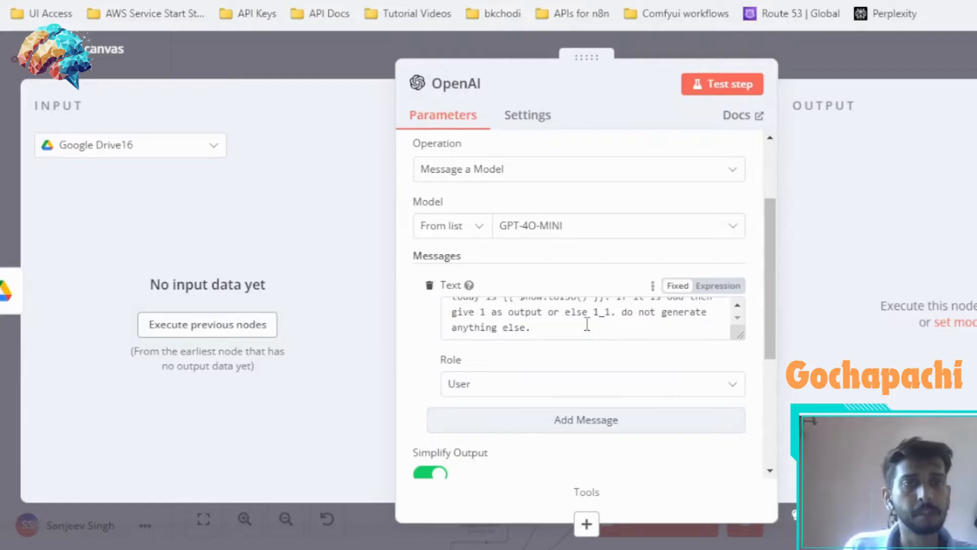
{"action": "scroll", "coordinate": [587, 324], "scroll_direction": "up", "scroll_amount": 1}
{"action": "scroll", "coordinate": [586, 323], "scroll_direction": "down", "scroll_amount": 1}
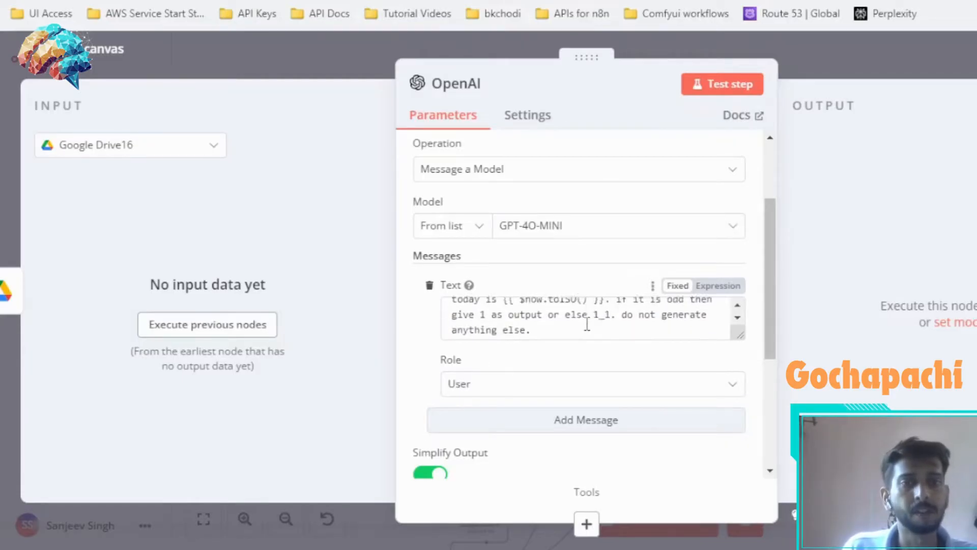
{"action": "scroll", "coordinate": [586, 323], "scroll_direction": "up", "scroll_amount": 1}
{"action": "left_click_drag", "start_coordinate": [449, 312], "coordinate": [531, 330]}
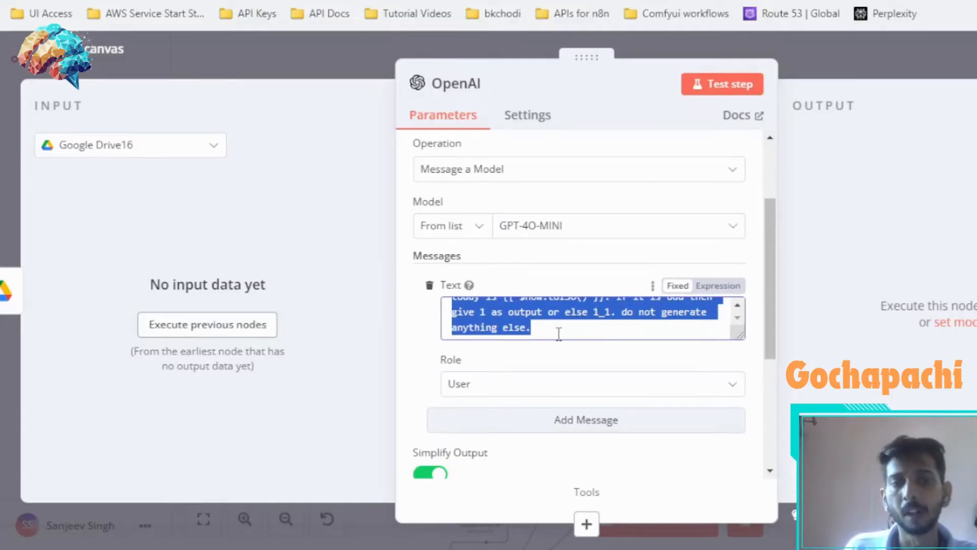
{"action": "scroll", "coordinate": [558, 336], "scroll_direction": "up", "scroll_amount": 1}
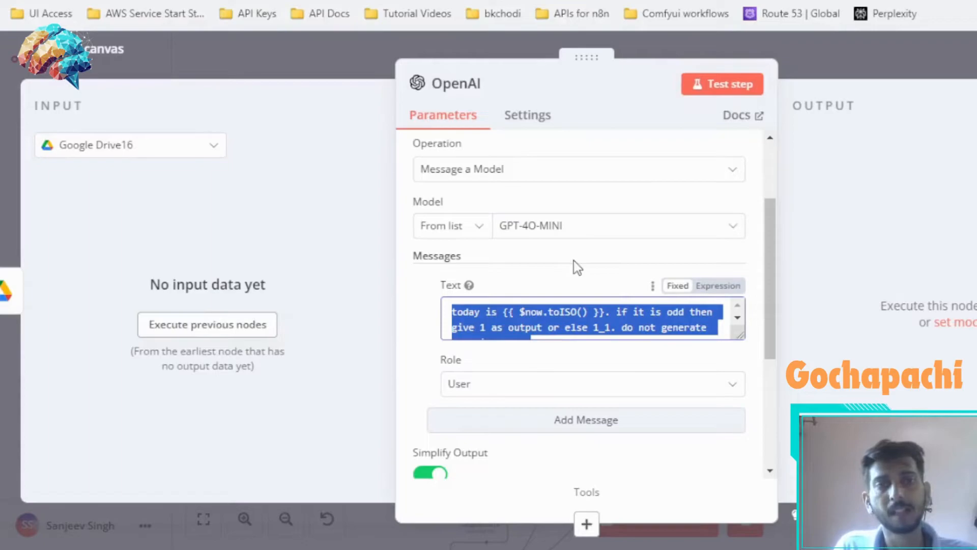
Test the OpenAI node together with its preceding nodes and follow the execution through the Google Drive chain on the canvas.
{"action": "scroll", "coordinate": [573, 260], "scroll_direction": "down", "scroll_amount": 3}
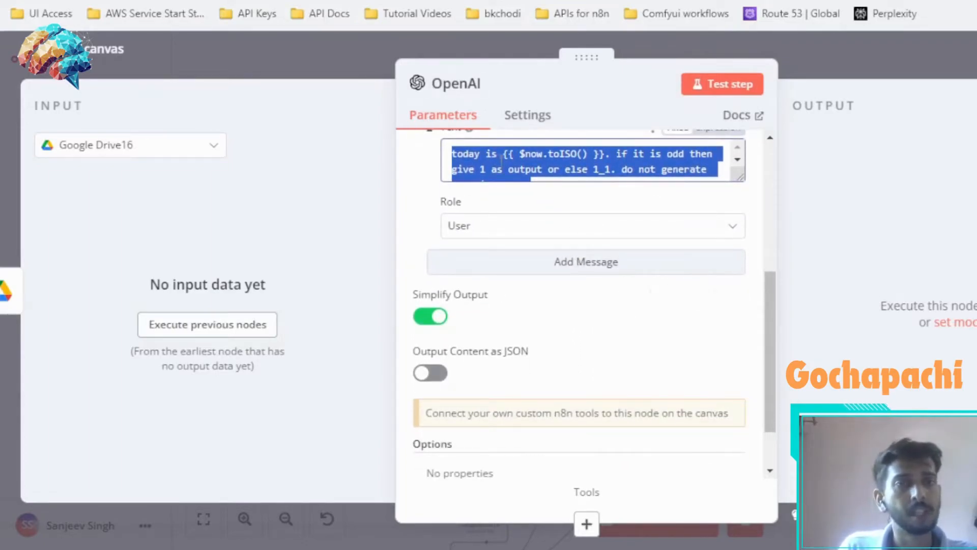
{"action": "left_click", "coordinate": [713, 87]}
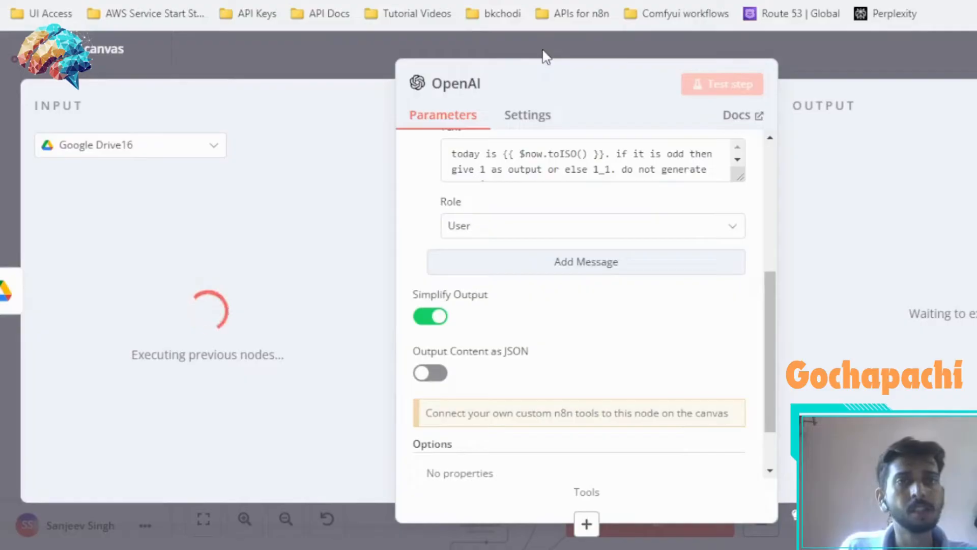
{"action": "left_click", "coordinate": [300, 60]}
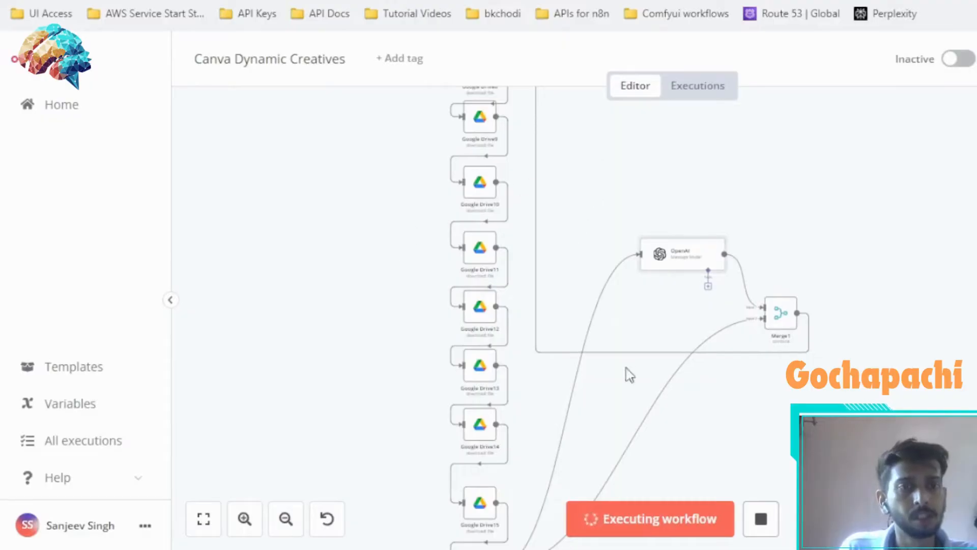
{"action": "scroll", "coordinate": [638, 458], "scroll_direction": "up", "scroll_amount": 5}
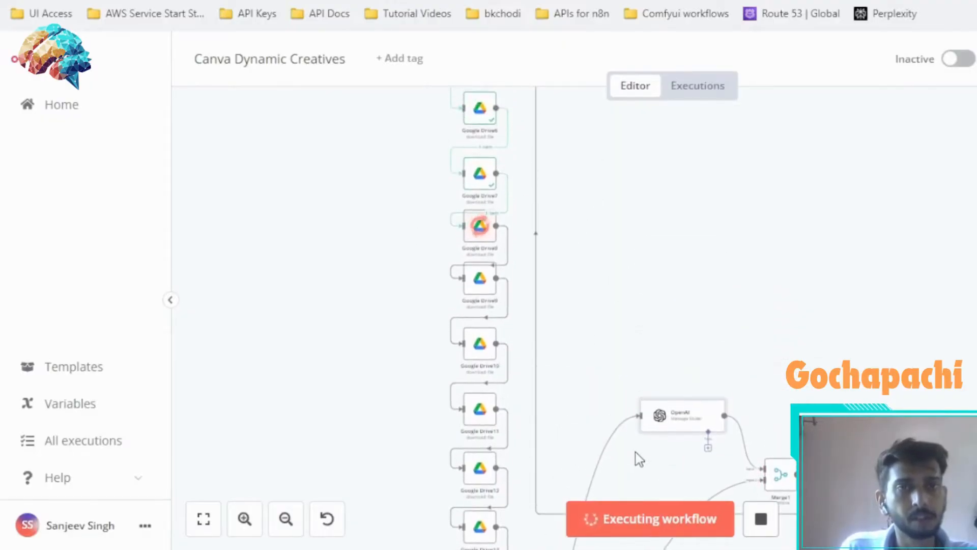
{"action": "scroll", "coordinate": [567, 308], "scroll_direction": "down", "scroll_amount": 3}
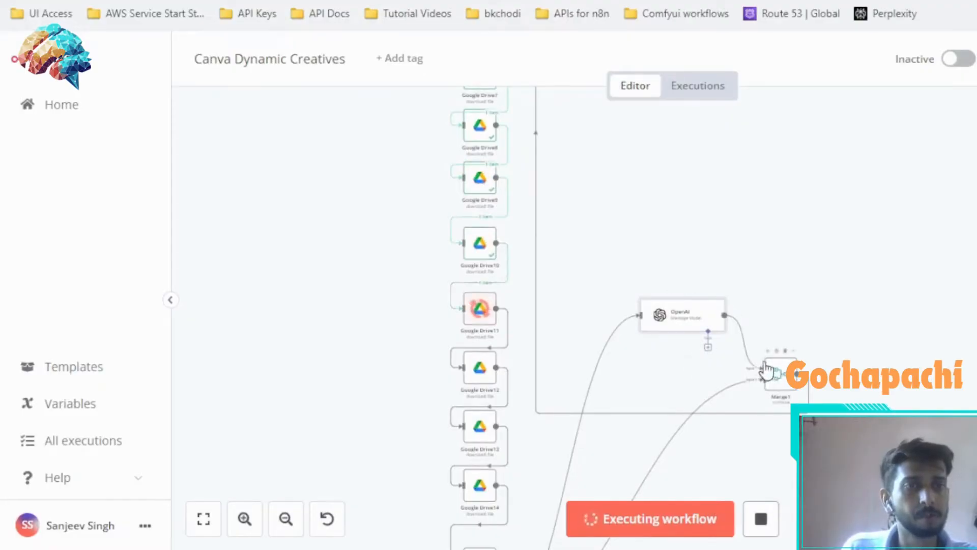
{"action": "scroll", "coordinate": [599, 301], "scroll_direction": "down", "scroll_amount": 5}
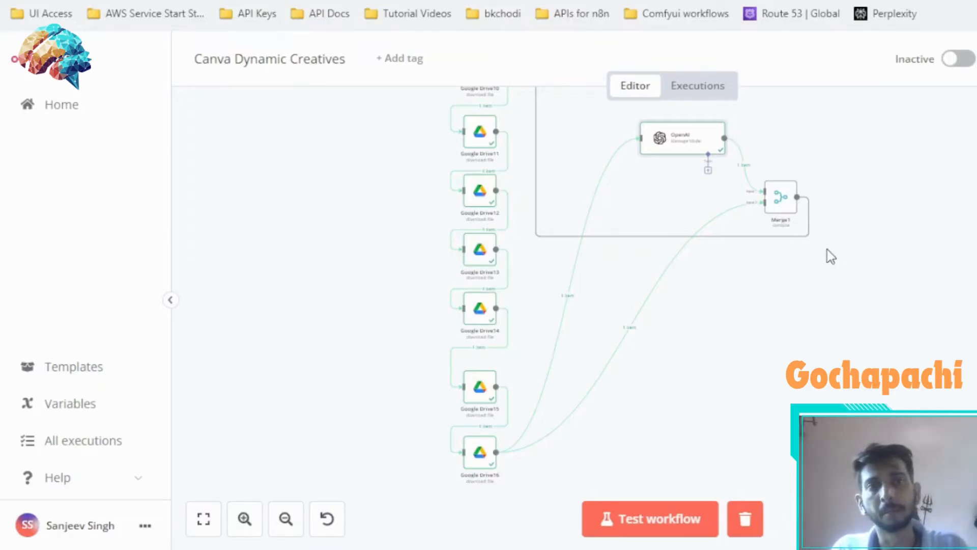
Look over the executed Google Drive chain, the Edit Image branch, and the connections from OpenAI and Google Drive16 into Merge1.
{"action": "scroll", "coordinate": [826, 249], "scroll_direction": "up", "scroll_amount": 15}
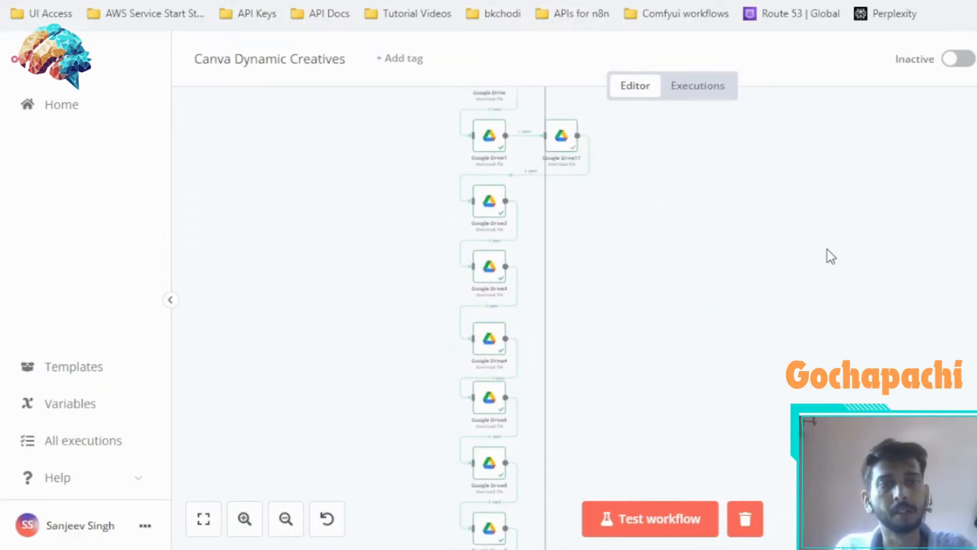
{"action": "scroll", "coordinate": [827, 249], "scroll_direction": "up", "scroll_amount": 4}
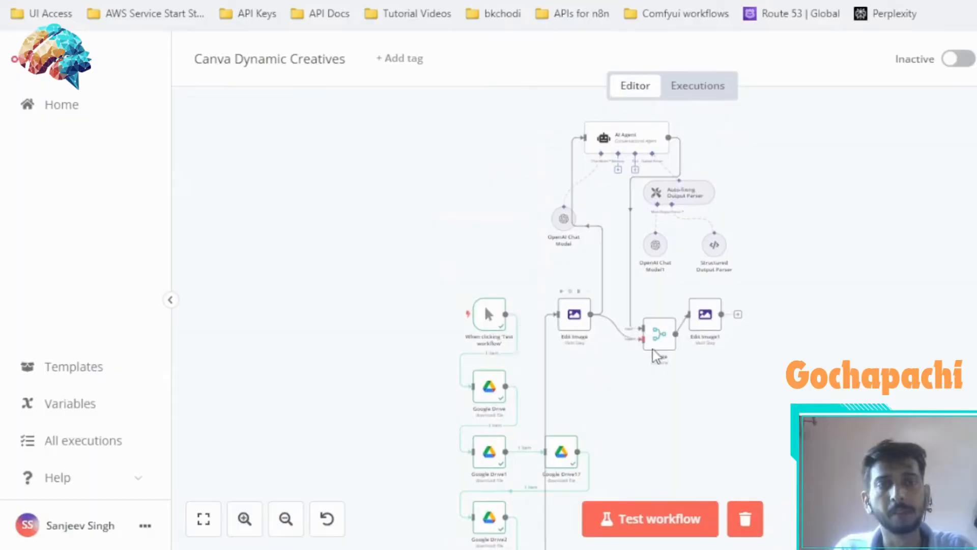
{"action": "scroll", "coordinate": [849, 404], "scroll_direction": "down", "scroll_amount": 20}
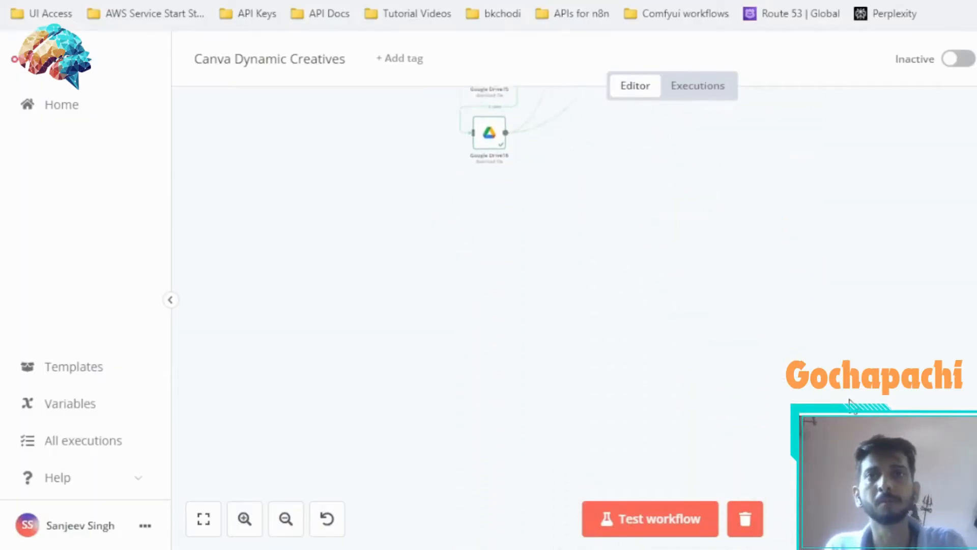
{"action": "scroll", "coordinate": [849, 403], "scroll_direction": "up", "scroll_amount": 10}
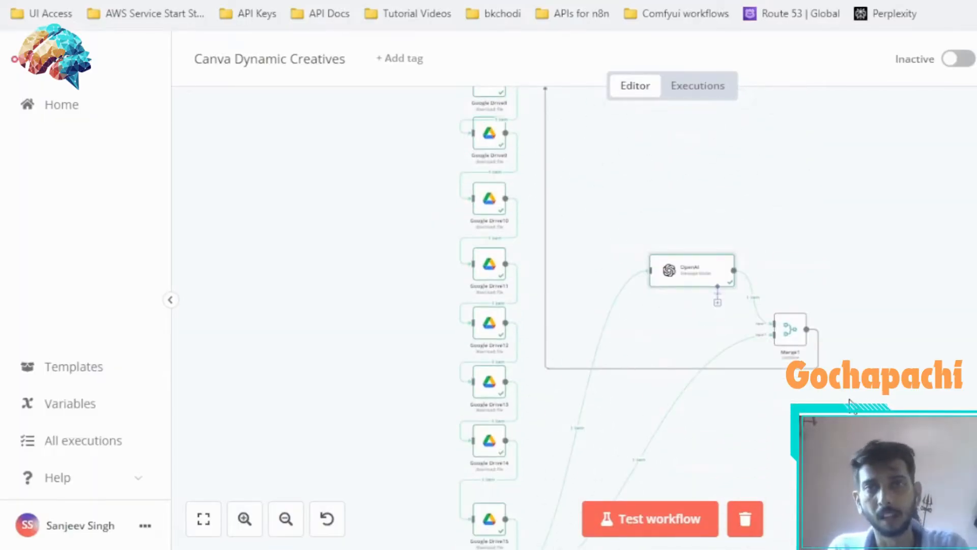
{"action": "scroll", "coordinate": [848, 404], "scroll_direction": "up", "scroll_amount": 2}
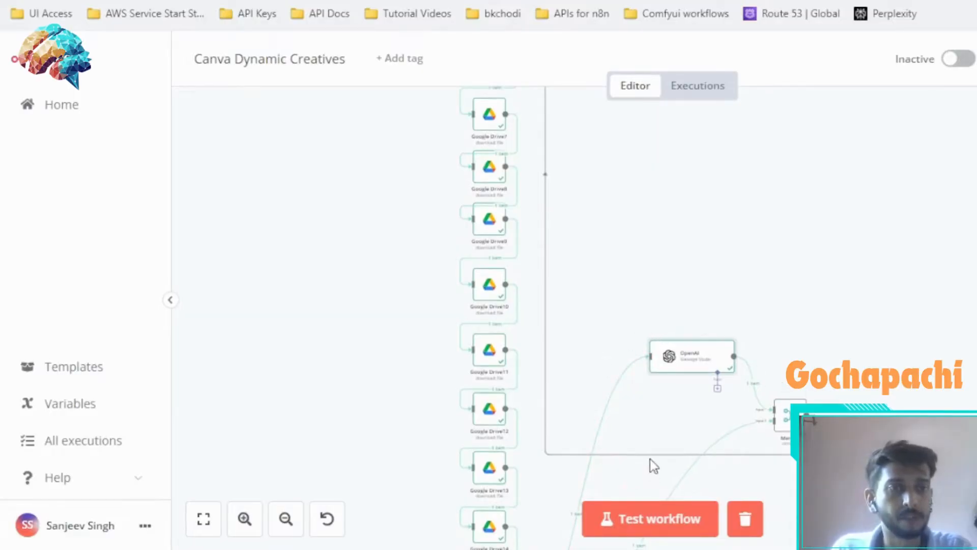
{"action": "scroll", "coordinate": [643, 438], "scroll_direction": "down", "scroll_amount": 5}
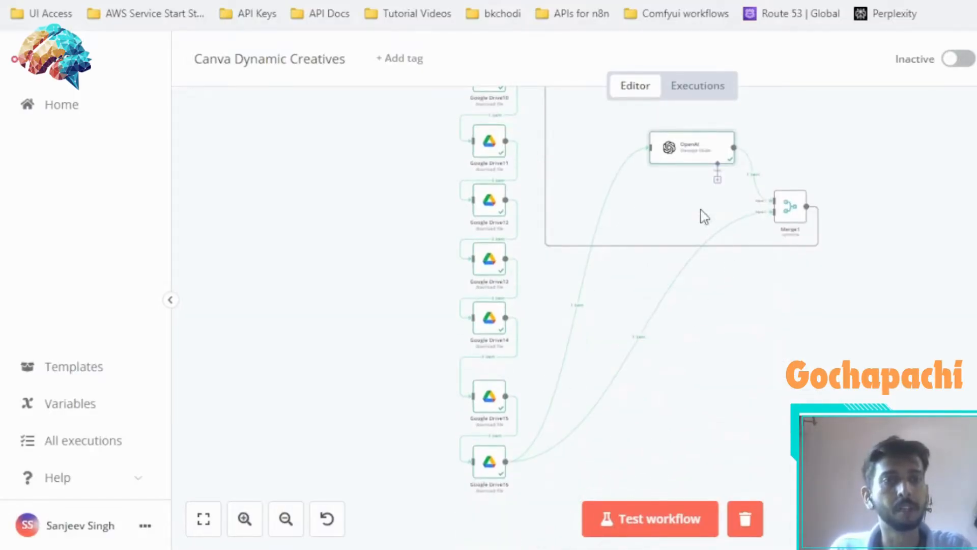
{"action": "mouse_move", "coordinate": [675, 166]}
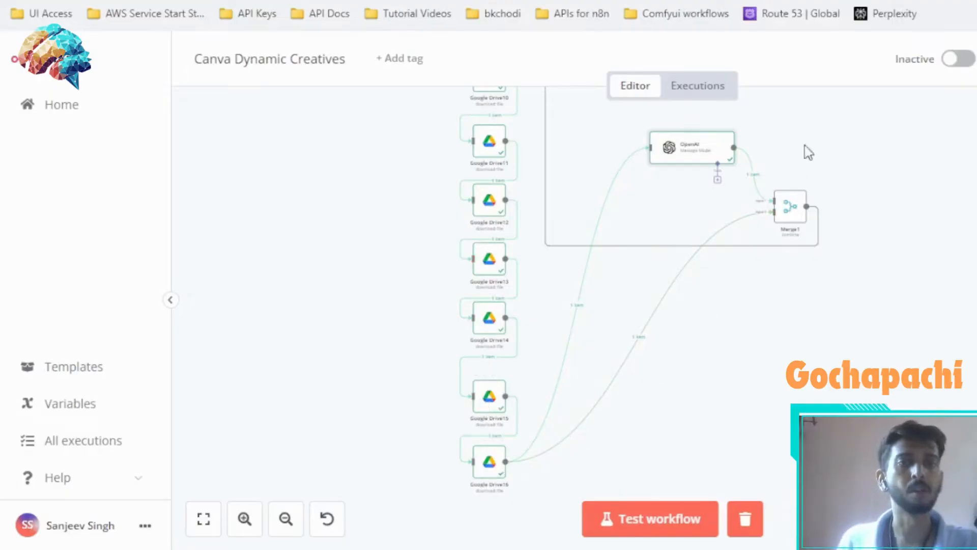
{"action": "mouse_move", "coordinate": [796, 211]}
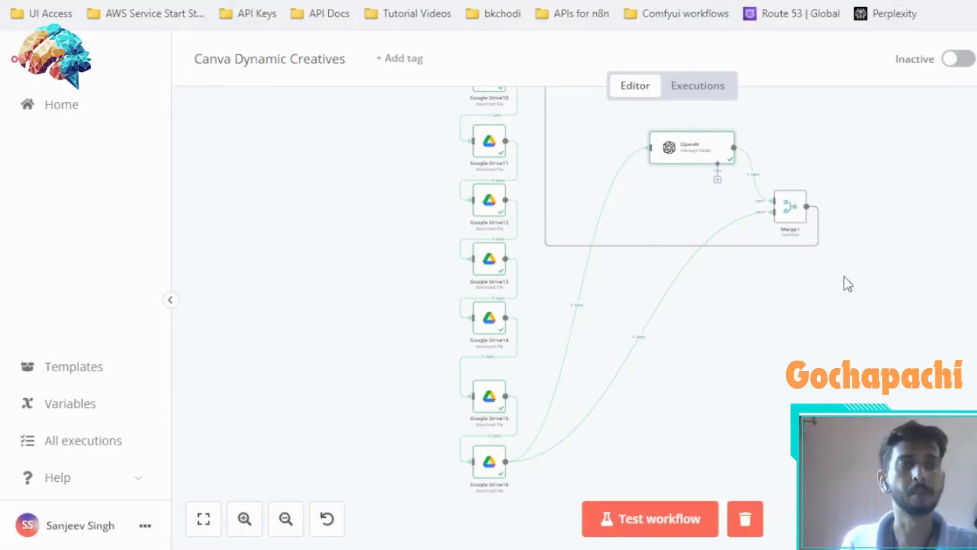
Review the Merge1 node's mode and combination settings and its input from OpenAI.
{"action": "scroll", "coordinate": [844, 280], "scroll_direction": "up", "scroll_amount": 3}
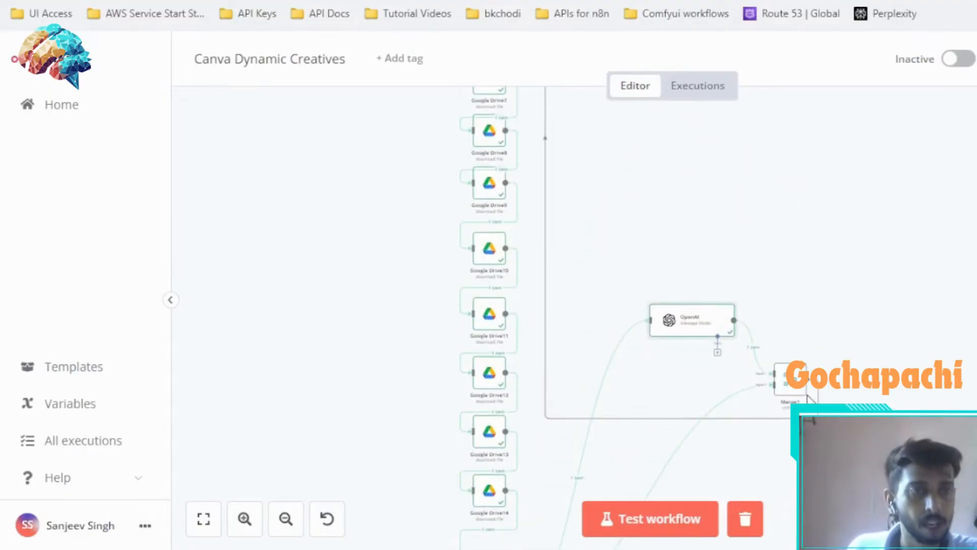
{"action": "double_click", "coordinate": [796, 391]}
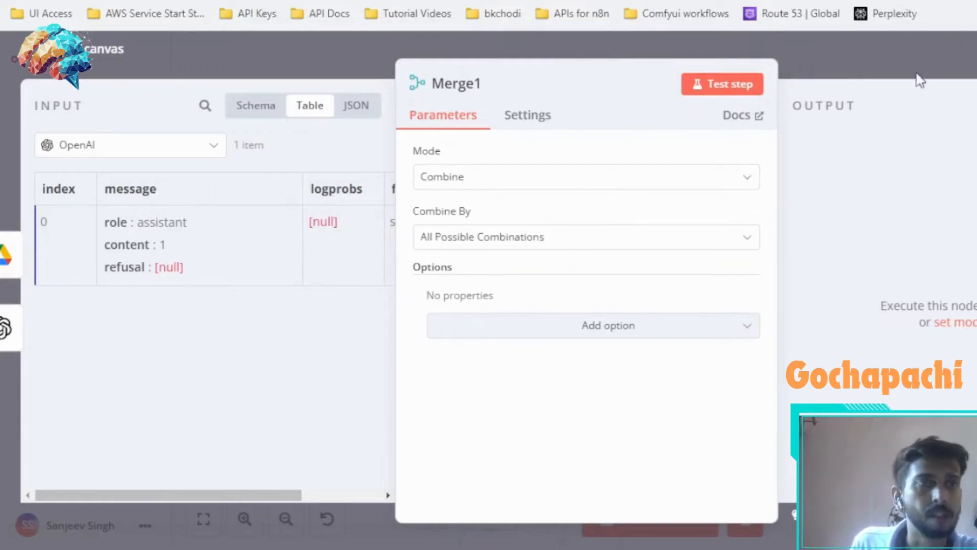
{"action": "left_click", "coordinate": [900, 55]}
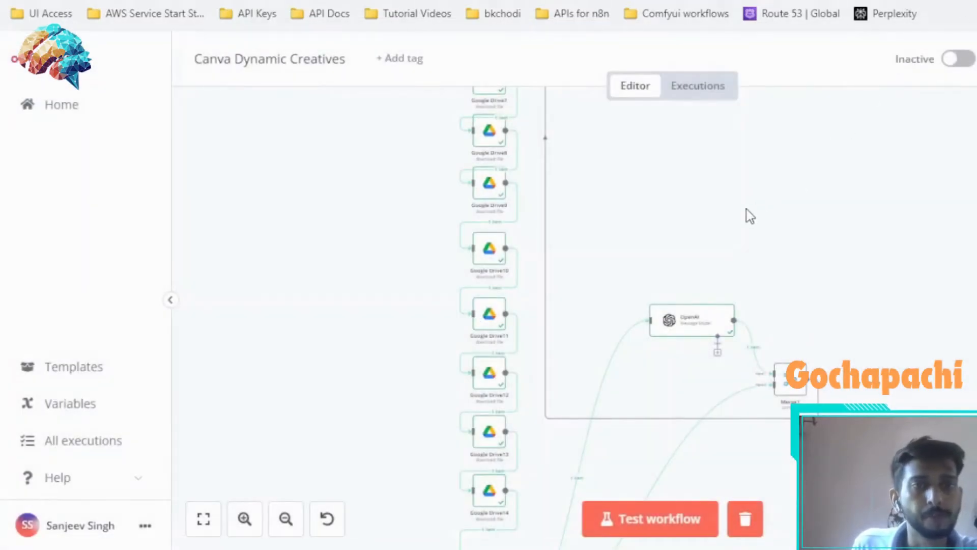
Execute the Merge1 node from the canvas to combine the OpenAI answer with the downloaded files.
{"action": "left_click_drag", "start_coordinate": [613, 194], "coordinate": [587, 315]}
{"action": "mouse_move", "coordinate": [778, 366]}
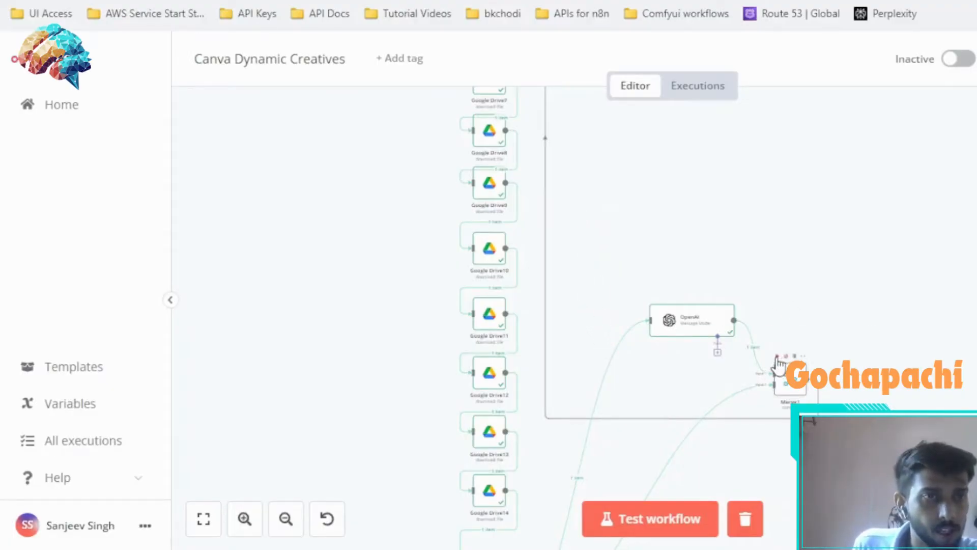
{"action": "left_click", "coordinate": [777, 357]}
{"action": "scroll", "coordinate": [599, 228], "scroll_direction": "down", "scroll_amount": 5}
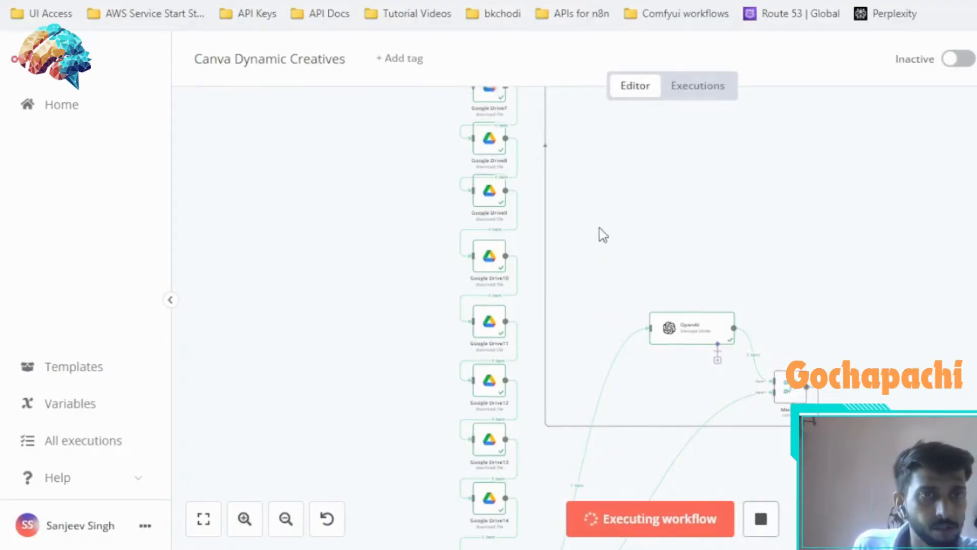
Open the first Edit Image node and inspect the binary image files it receives from Merge1.
{"action": "scroll", "coordinate": [599, 228], "scroll_direction": "up", "scroll_amount": 8}
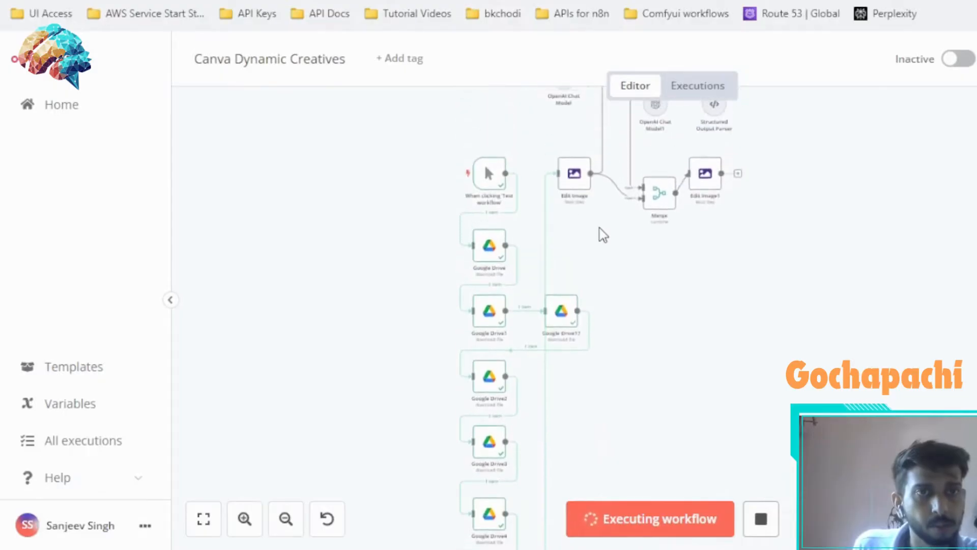
{"action": "double_click", "coordinate": [574, 184]}
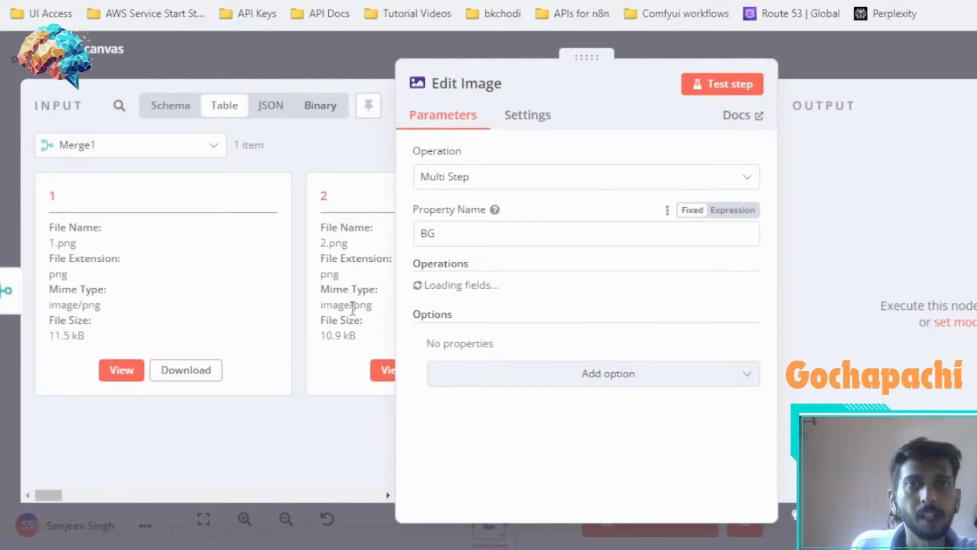
{"action": "scroll", "coordinate": [351, 309], "scroll_direction": "right", "scroll_amount": 10}
{"action": "scroll", "coordinate": [352, 308], "scroll_direction": "right", "scroll_amount": 15}
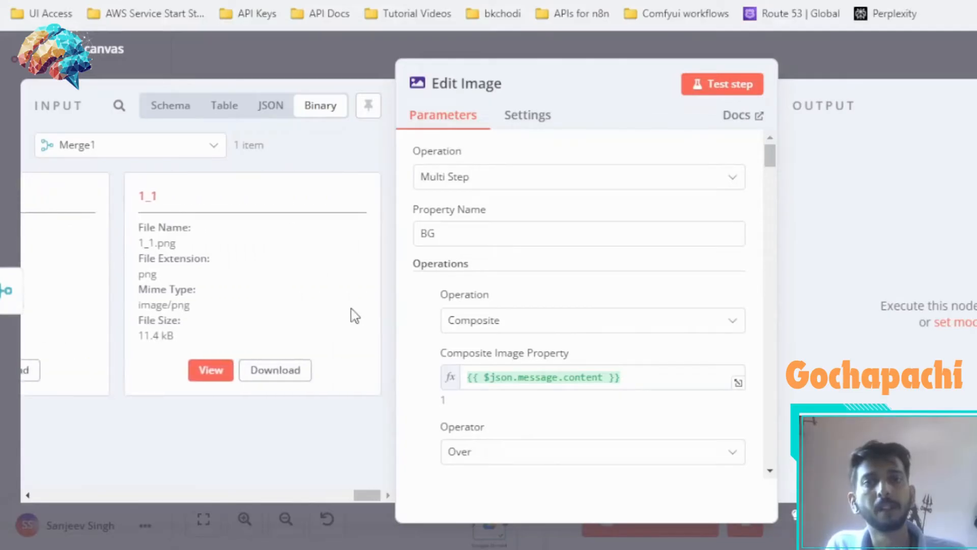
{"action": "scroll", "coordinate": [244, 288], "scroll_direction": "left", "scroll_amount": 2}
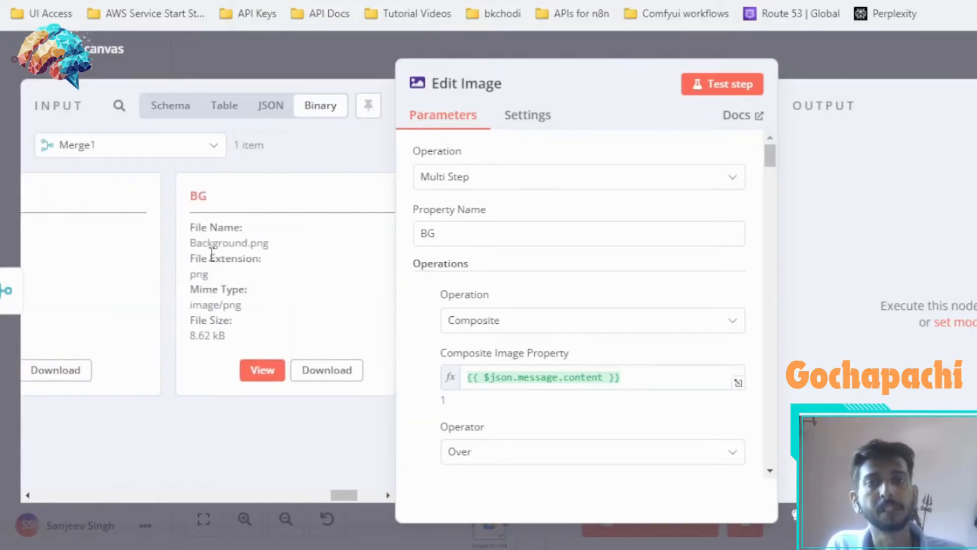
{"action": "scroll", "coordinate": [209, 257], "scroll_direction": "left", "scroll_amount": 6}
{"action": "scroll", "coordinate": [214, 262], "scroll_direction": "left", "scroll_amount": 6}
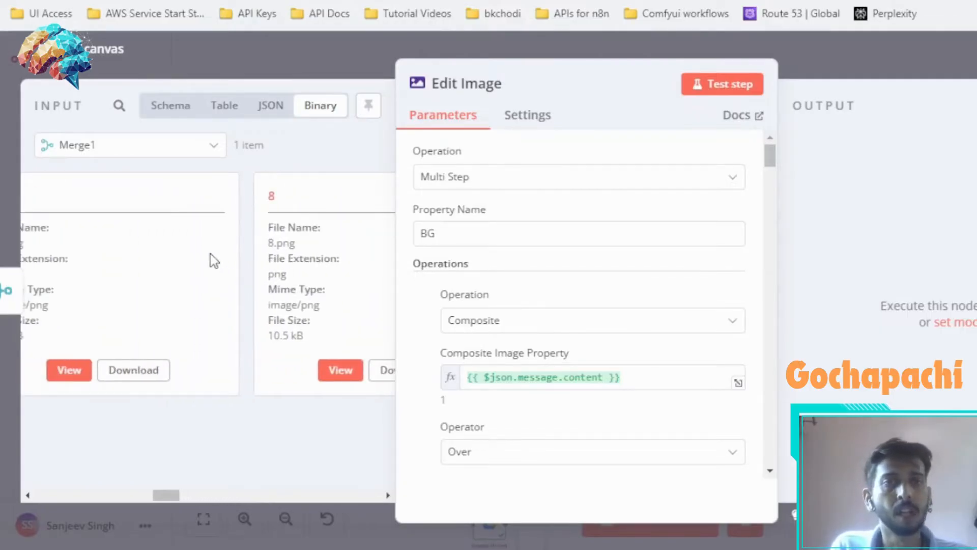
Review the Edit Image node's composite operations, including the image property expression, operator and position settings.
{"action": "scroll", "coordinate": [665, 316], "scroll_direction": "down", "scroll_amount": 2}
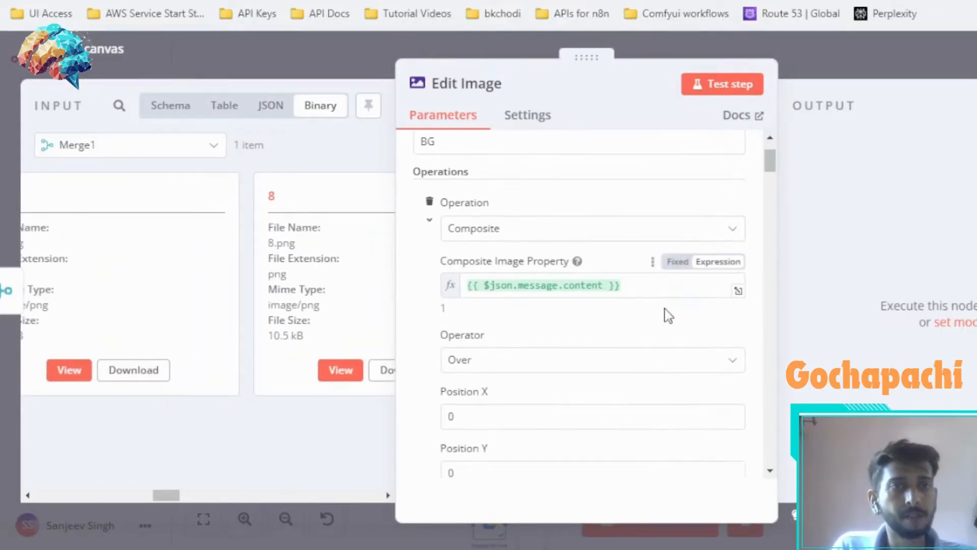
{"action": "scroll", "coordinate": [668, 316], "scroll_direction": "up", "scroll_amount": 2}
{"action": "scroll", "coordinate": [666, 314], "scroll_direction": "down", "scroll_amount": 4}
{"action": "scroll", "coordinate": [667, 316], "scroll_direction": "down", "scroll_amount": 5}
{"action": "scroll", "coordinate": [666, 316], "scroll_direction": "up", "scroll_amount": 8}
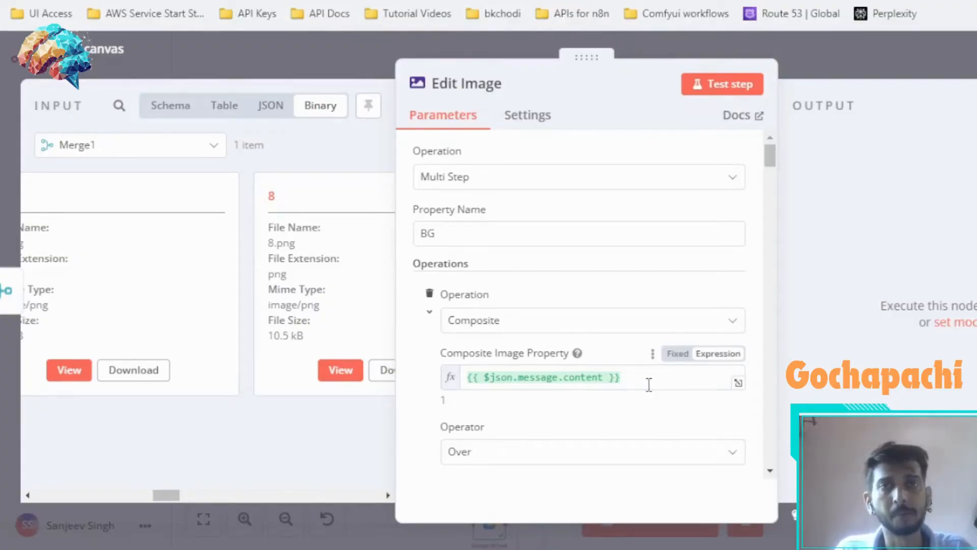
Look through the operator options available for the first composite operation, keeping Over selected.
{"action": "scroll", "coordinate": [648, 385], "scroll_direction": "down", "scroll_amount": 1}
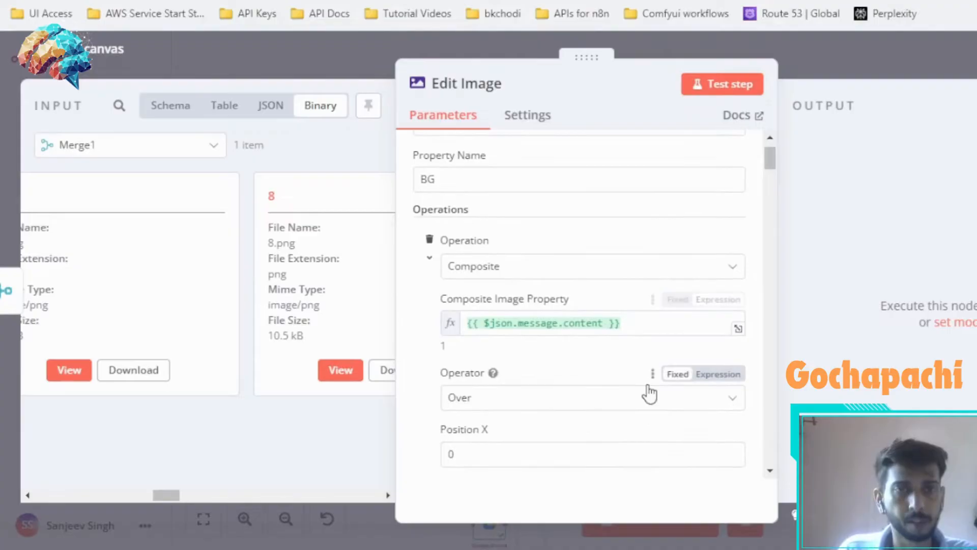
{"action": "left_click", "coordinate": [565, 402]}
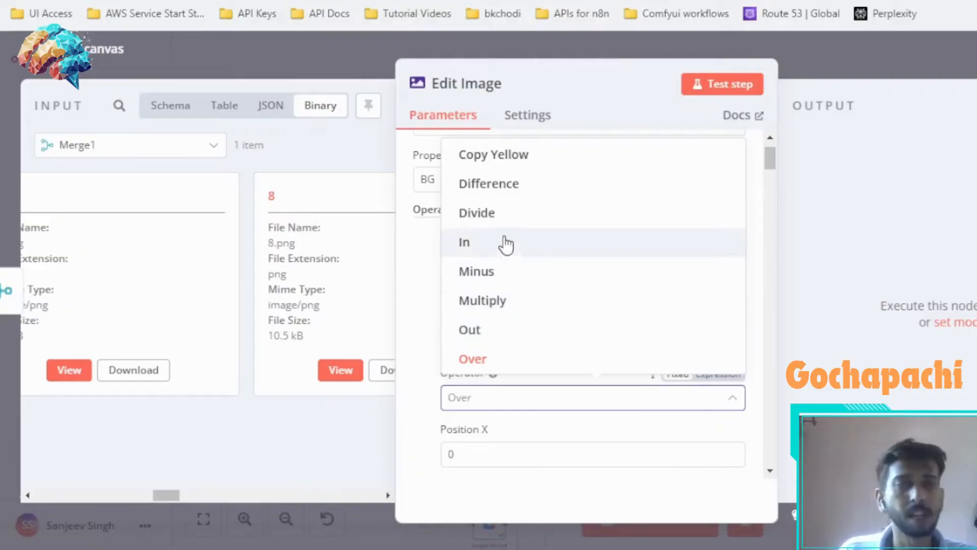
{"action": "scroll", "coordinate": [521, 224], "scroll_direction": "up", "scroll_amount": 2}
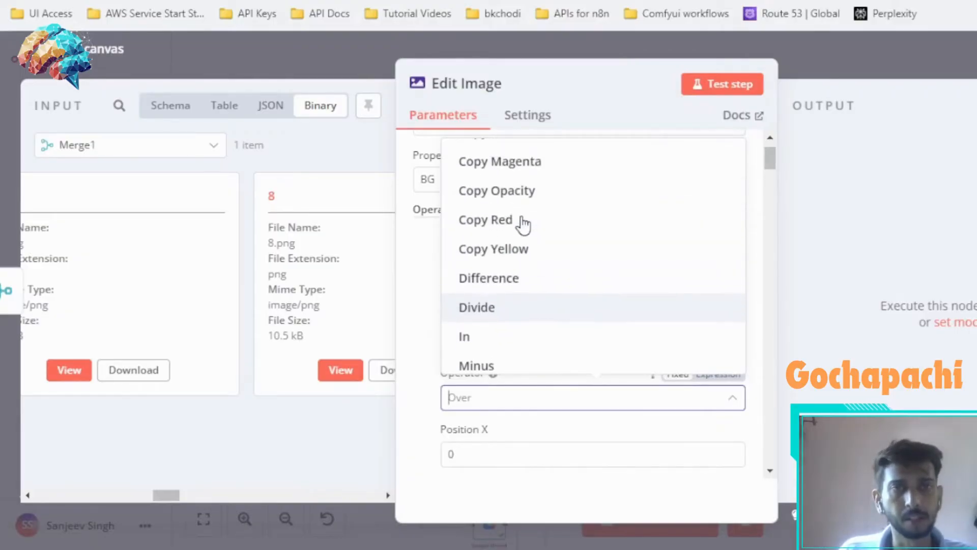
{"action": "scroll", "coordinate": [521, 237], "scroll_direction": "up", "scroll_amount": 4}
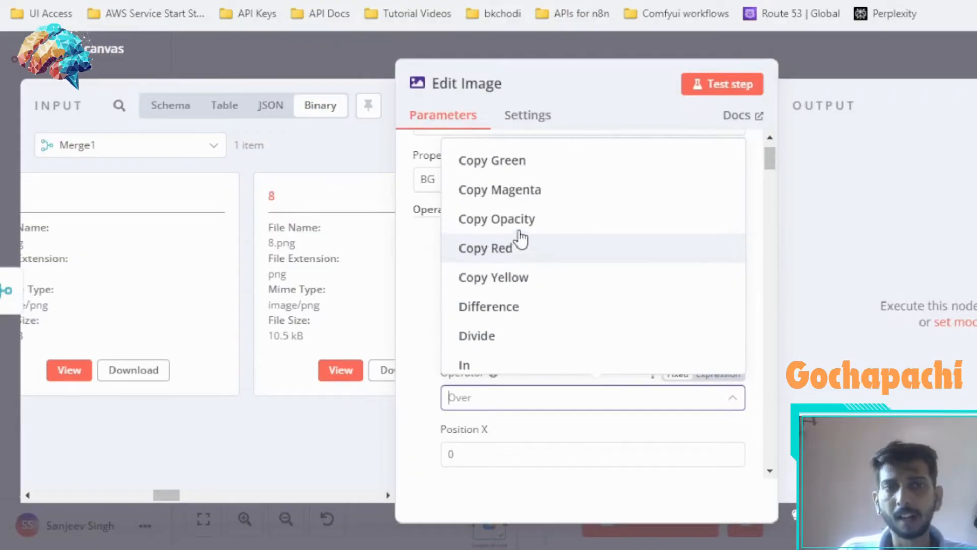
{"action": "scroll", "coordinate": [520, 237], "scroll_direction": "up", "scroll_amount": 4}
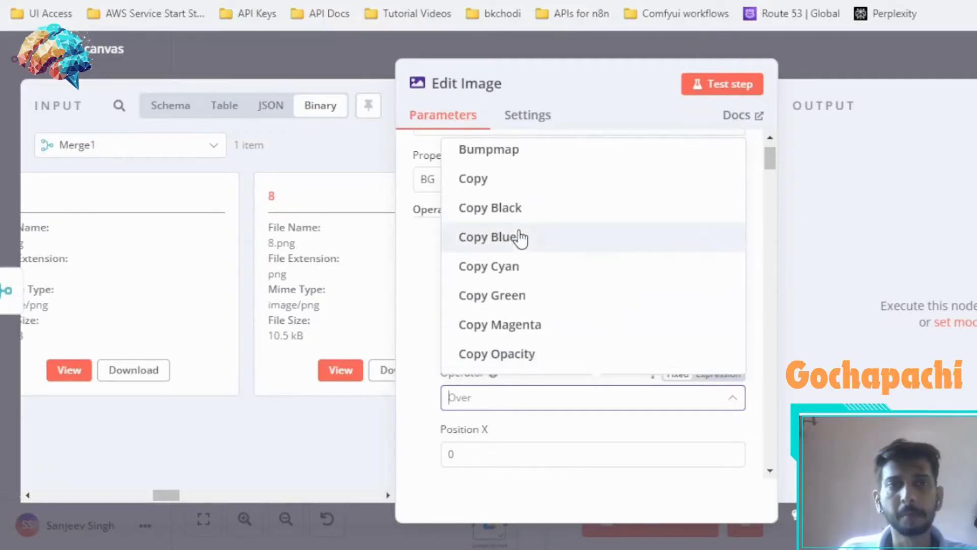
{"action": "scroll", "coordinate": [520, 237], "scroll_direction": "down", "scroll_amount": 8}
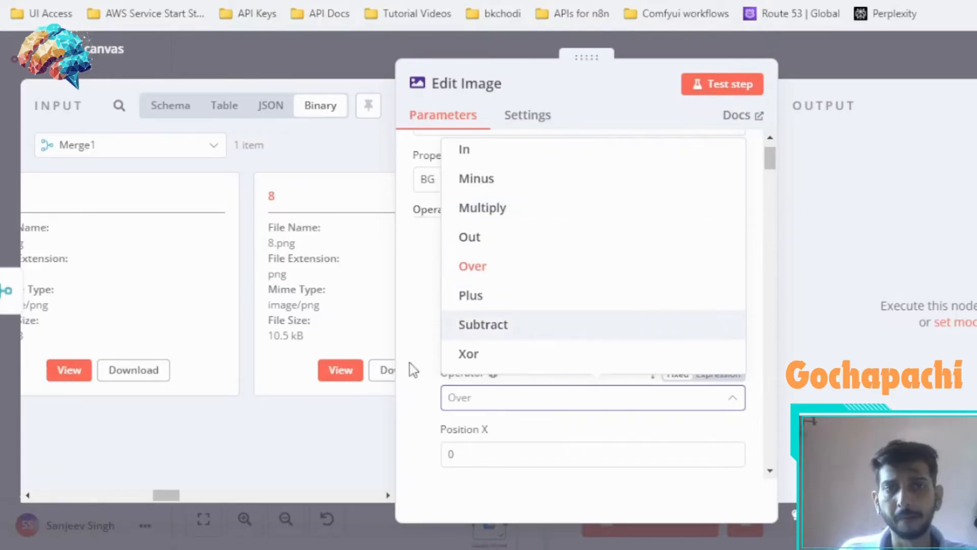
{"action": "left_click", "coordinate": [417, 389]}
Re-examine the first composite operation's image property expression, operator and X/Y positions in the Edit Image node.
{"action": "scroll", "coordinate": [566, 361], "scroll_direction": "down", "scroll_amount": 2}
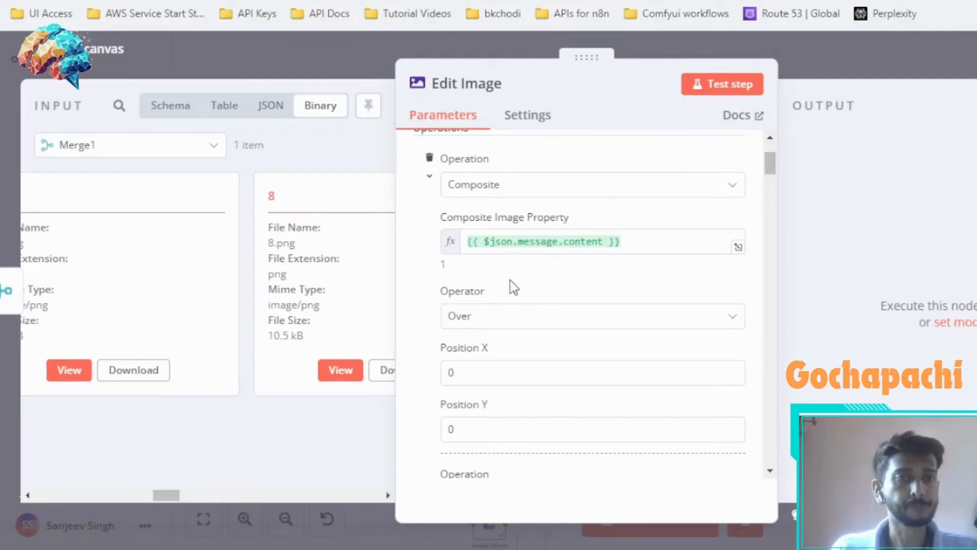
{"action": "scroll", "coordinate": [511, 280], "scroll_direction": "down", "scroll_amount": 3}
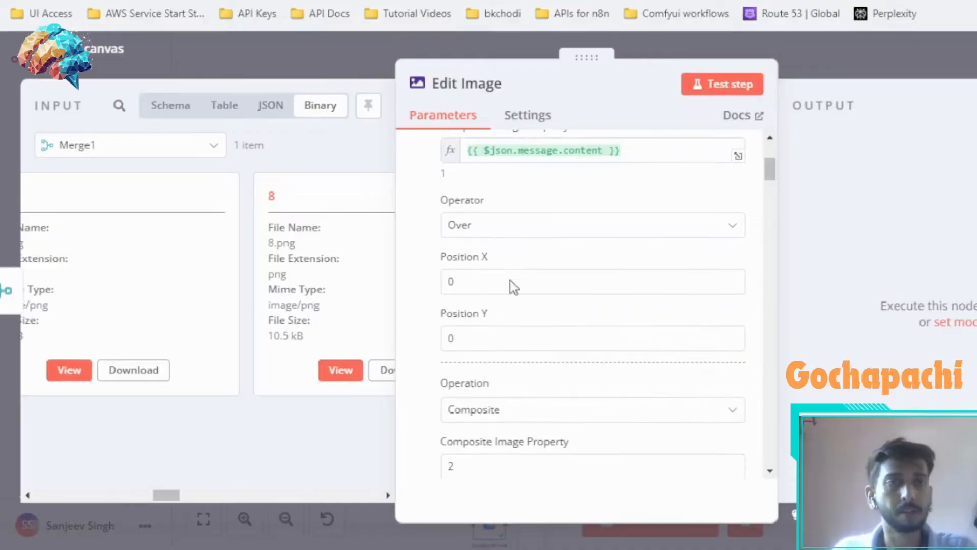
{"action": "scroll", "coordinate": [511, 281], "scroll_direction": "up", "scroll_amount": 4}
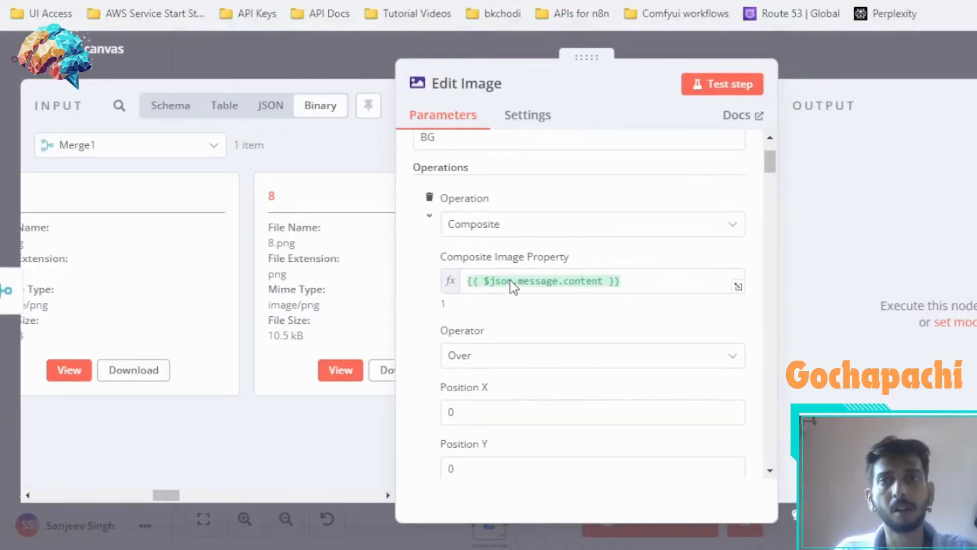
{"action": "scroll", "coordinate": [513, 286], "scroll_direction": "down", "scroll_amount": 1}
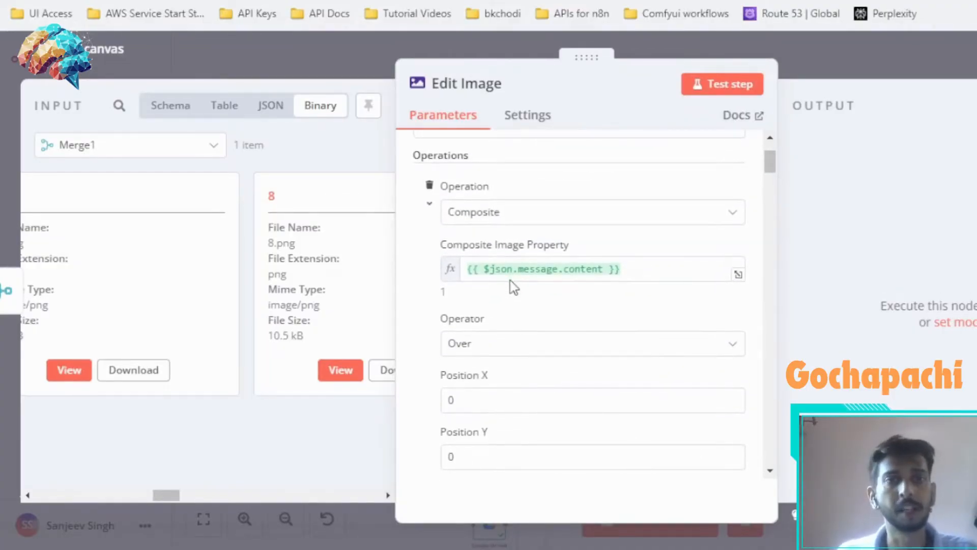
{"action": "scroll", "coordinate": [513, 287], "scroll_direction": "down", "scroll_amount": 1}
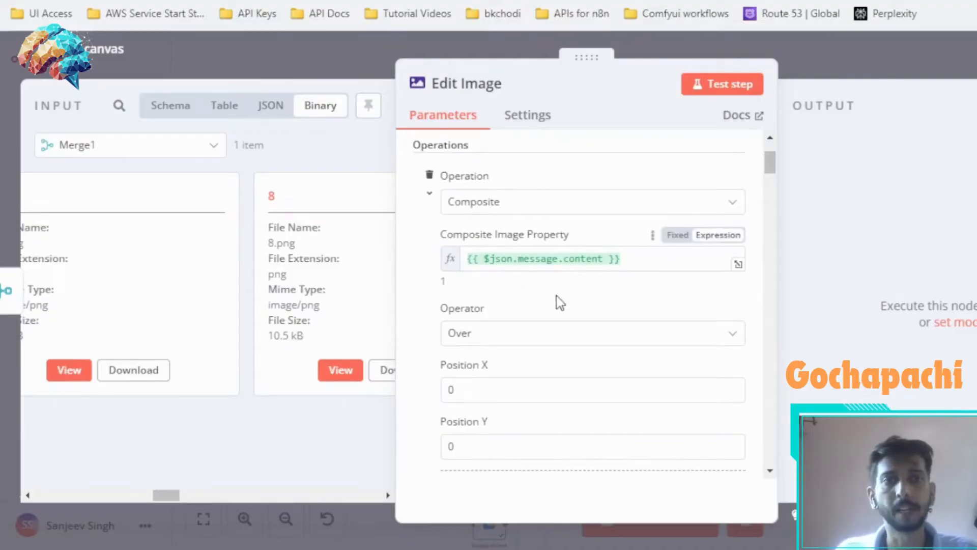
{"action": "scroll", "coordinate": [559, 302], "scroll_direction": "down", "scroll_amount": 4}
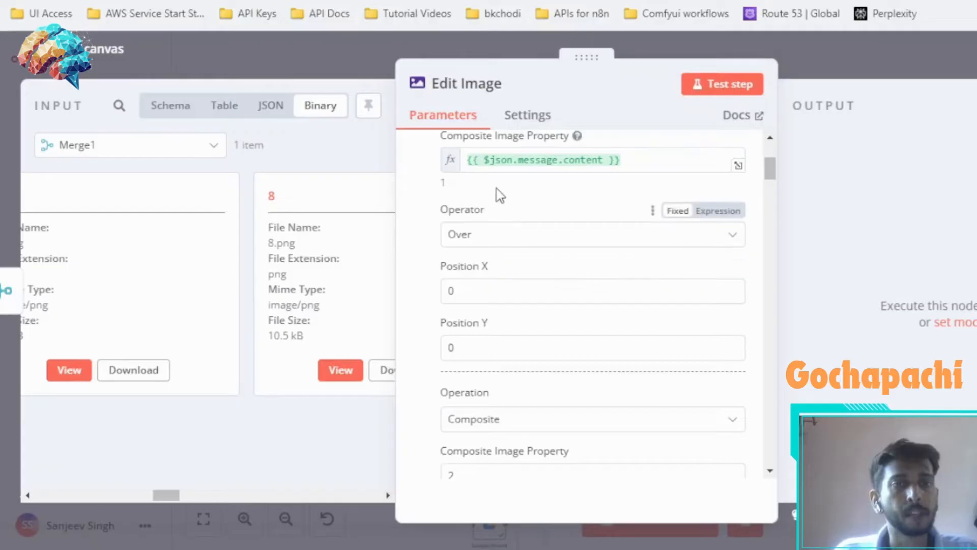
{"action": "scroll", "coordinate": [584, 203], "scroll_direction": "up", "scroll_amount": 5}
Review the remaining composite operations in the Edit Image node, from image property 2 through 14.
{"action": "scroll", "coordinate": [587, 196], "scroll_direction": "down", "scroll_amount": 9}
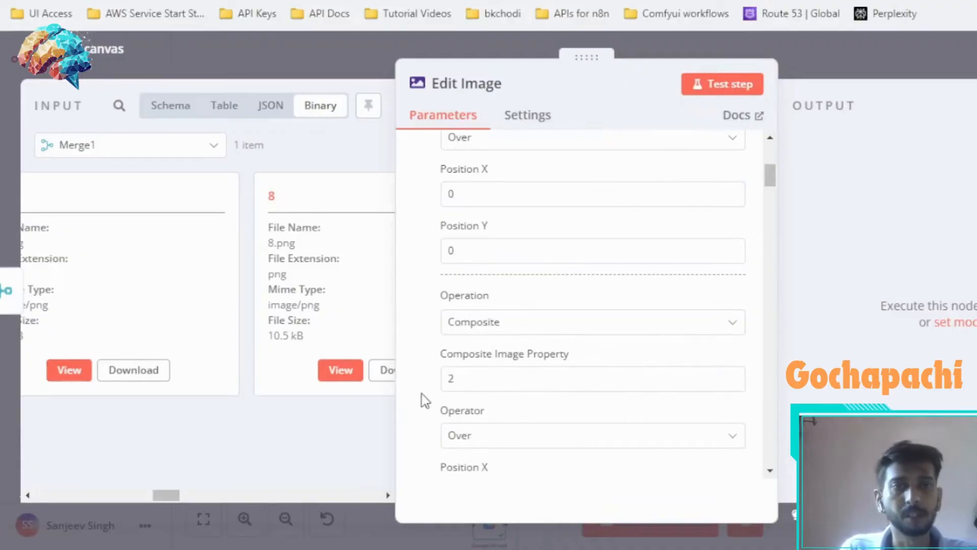
{"action": "scroll", "coordinate": [425, 398], "scroll_direction": "down", "scroll_amount": 4}
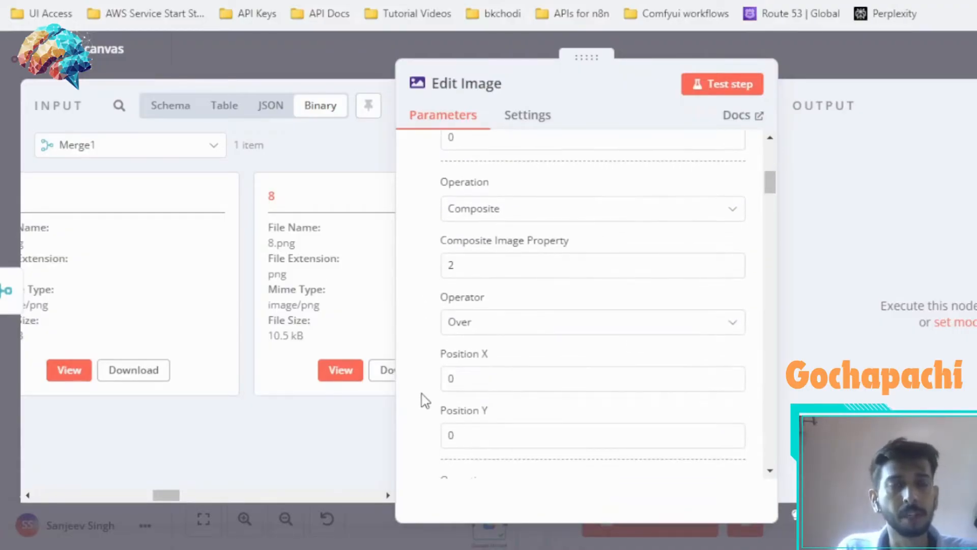
{"action": "scroll", "coordinate": [423, 394], "scroll_direction": "up", "scroll_amount": 1}
{"action": "scroll", "coordinate": [423, 394], "scroll_direction": "down", "scroll_amount": 1}
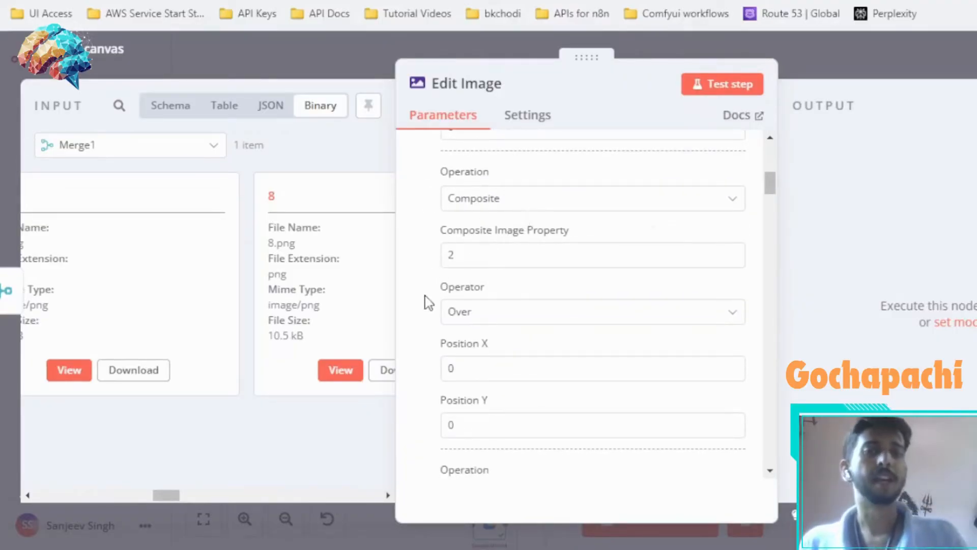
{"action": "scroll", "coordinate": [427, 303], "scroll_direction": "down", "scroll_amount": 2}
{"action": "scroll", "coordinate": [427, 302], "scroll_direction": "down", "scroll_amount": 10}
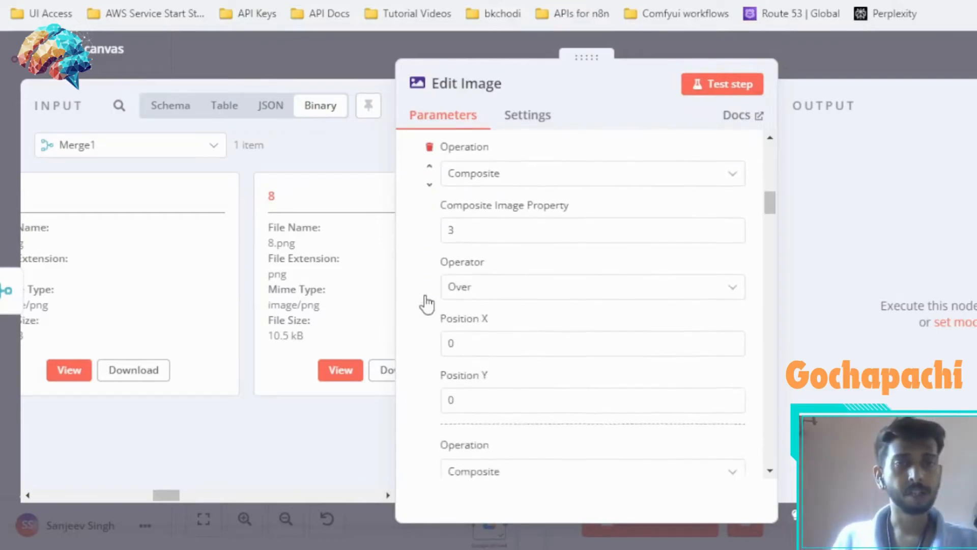
{"action": "scroll", "coordinate": [427, 302], "scroll_direction": "down", "scroll_amount": 13}
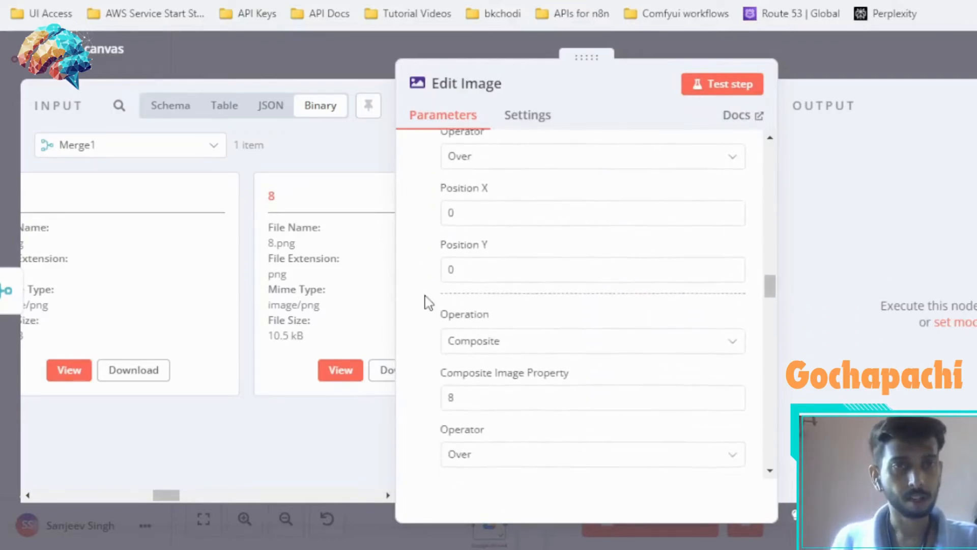
{"action": "scroll", "coordinate": [427, 302], "scroll_direction": "down", "scroll_amount": 20}
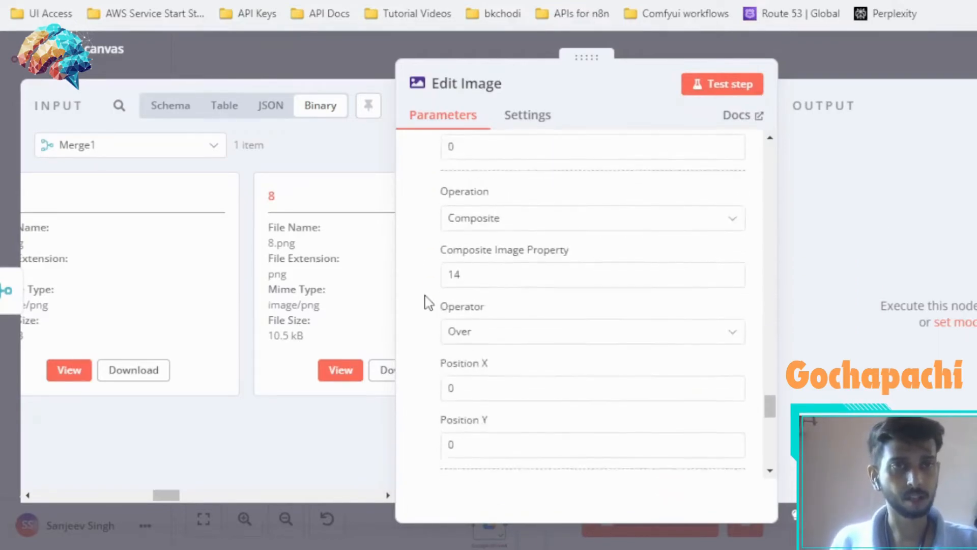
{"action": "scroll", "coordinate": [426, 303], "scroll_direction": "up", "scroll_amount": 20}
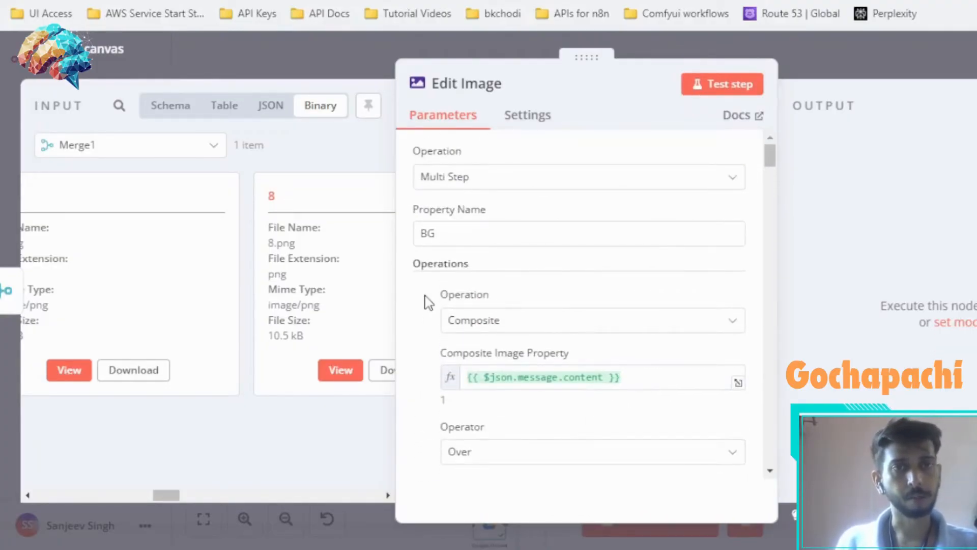
Check the layer order of the self-care post in Canva, and view the Edit Image node's Merge1 input as JSON in n8n.
{"action": "scroll", "coordinate": [426, 303], "scroll_direction": "down", "scroll_amount": 1}
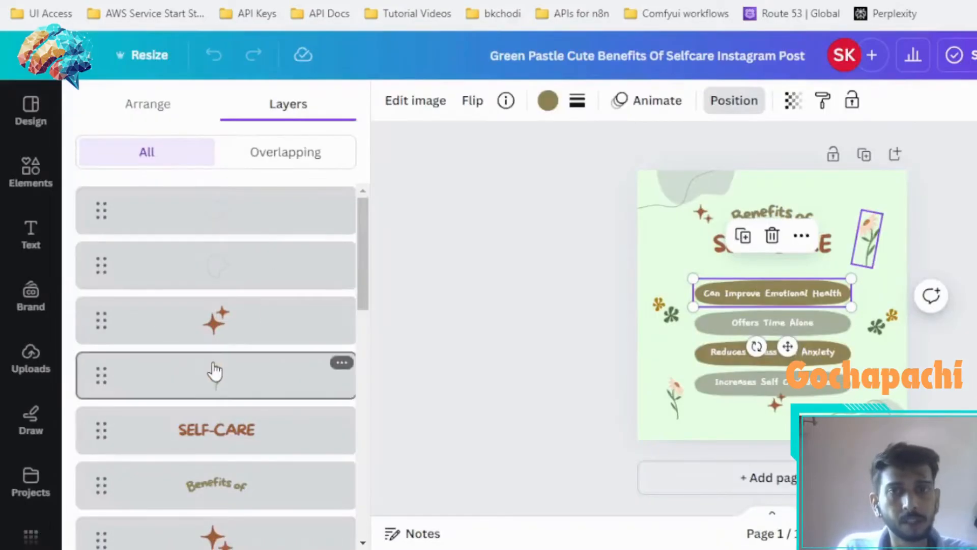
{"action": "scroll", "coordinate": [214, 371], "scroll_direction": "down", "scroll_amount": 5}
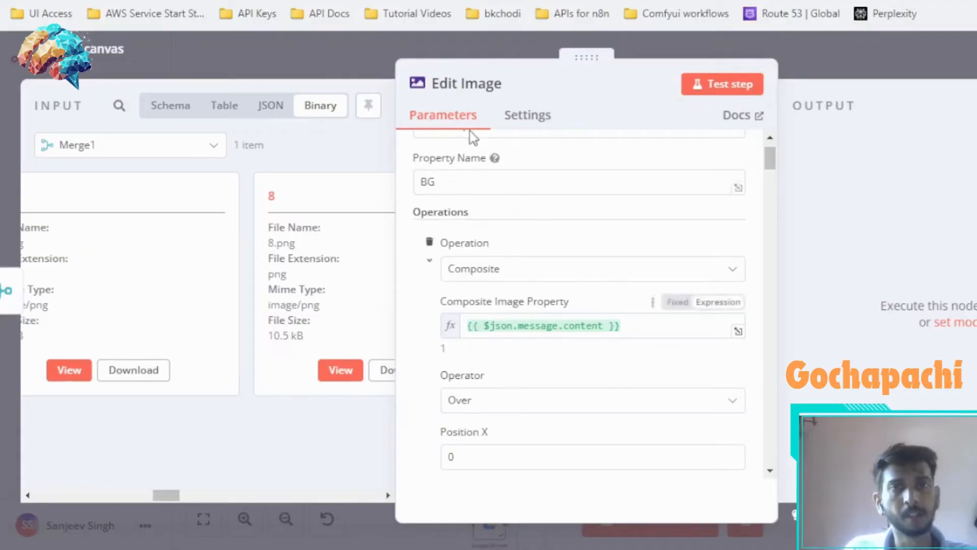
{"action": "left_click", "coordinate": [270, 107]}
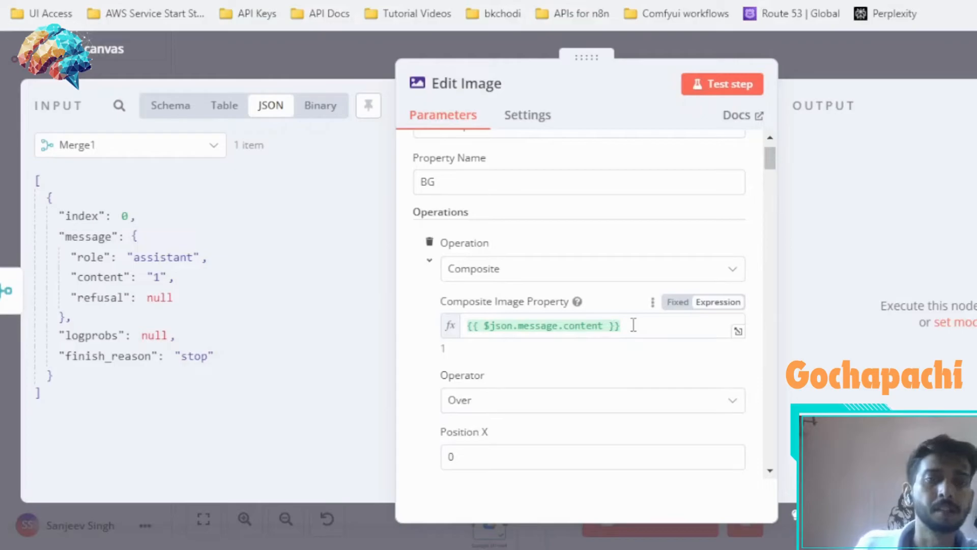
Leave the Edit Image node and check the message prompt in the OpenAI node.
{"action": "left_click", "coordinate": [266, 59]}
{"action": "scroll", "coordinate": [622, 392], "scroll_direction": "down", "scroll_amount": 5}
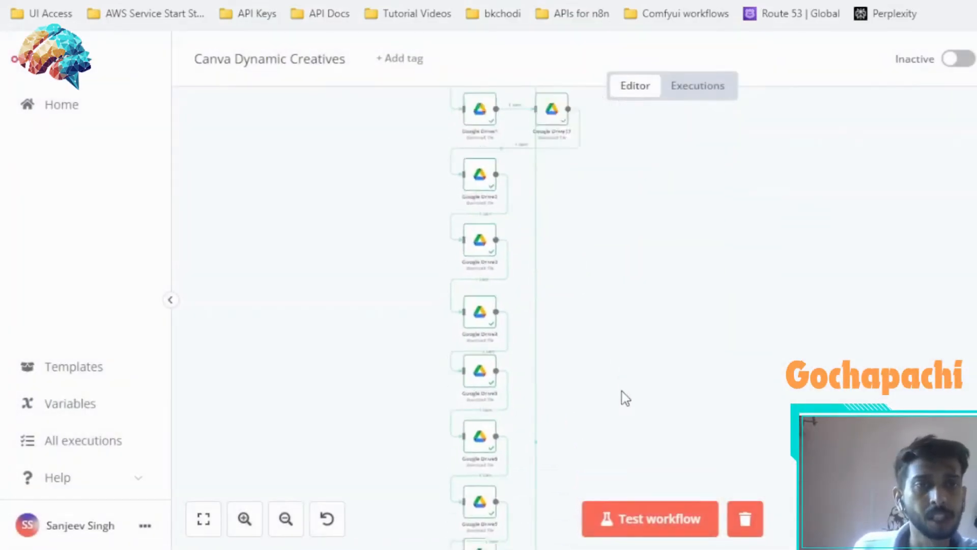
{"action": "scroll", "coordinate": [622, 392], "scroll_direction": "down", "scroll_amount": 5}
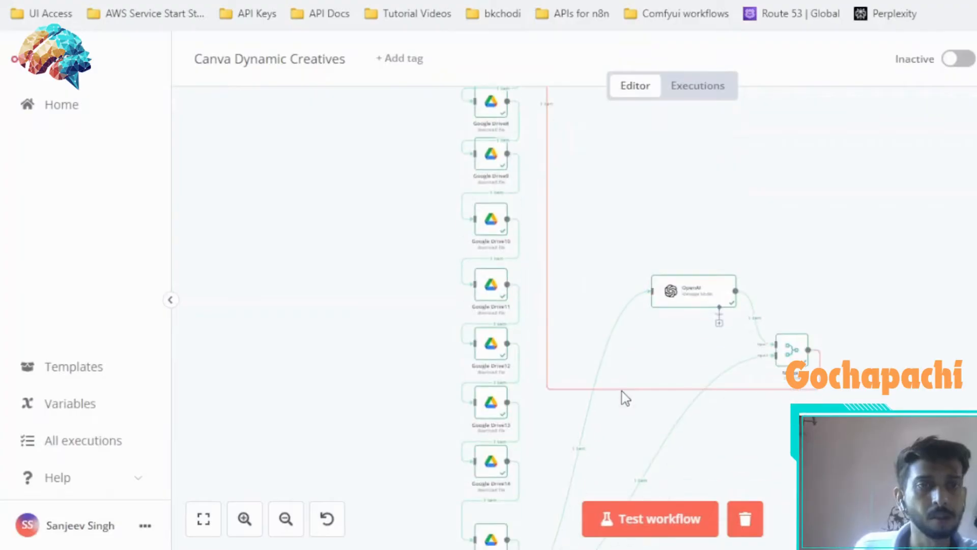
{"action": "double_click", "coordinate": [689, 305]}
{"action": "scroll", "coordinate": [685, 305], "scroll_direction": "down", "scroll_amount": 5}
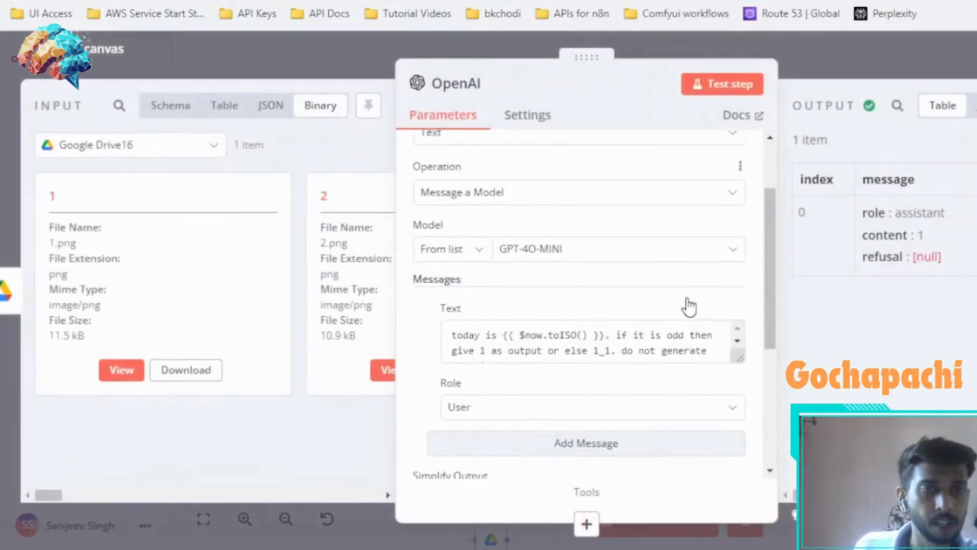
{"action": "left_click", "coordinate": [480, 46]}
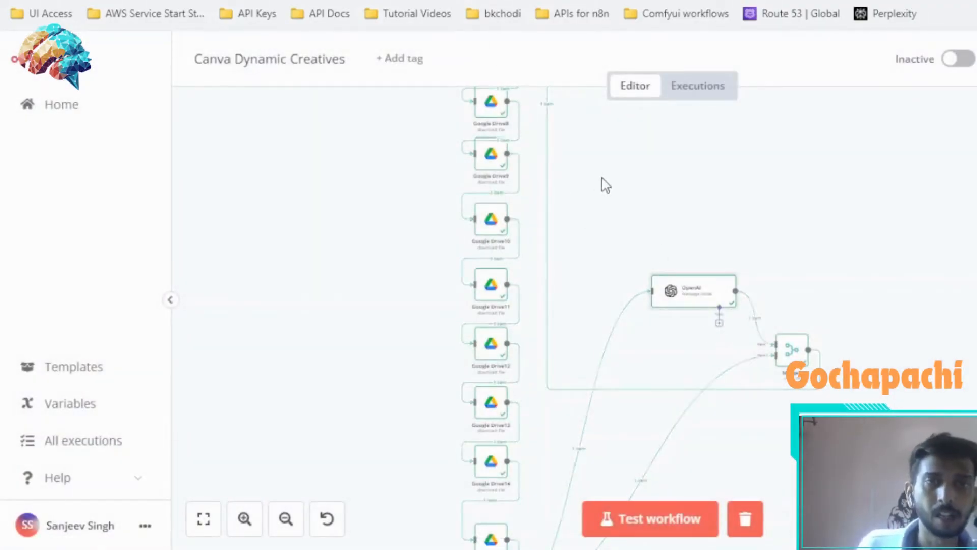
Reopen the OpenAI node and examine its resource, operation, model, date-based odd-or-even prompt and message role.
{"action": "scroll", "coordinate": [604, 184], "scroll_direction": "up", "scroll_amount": 6}
{"action": "scroll", "coordinate": [604, 184], "scroll_direction": "up", "scroll_amount": 2}
{"action": "scroll", "coordinate": [604, 185], "scroll_direction": "down", "scroll_amount": 8}
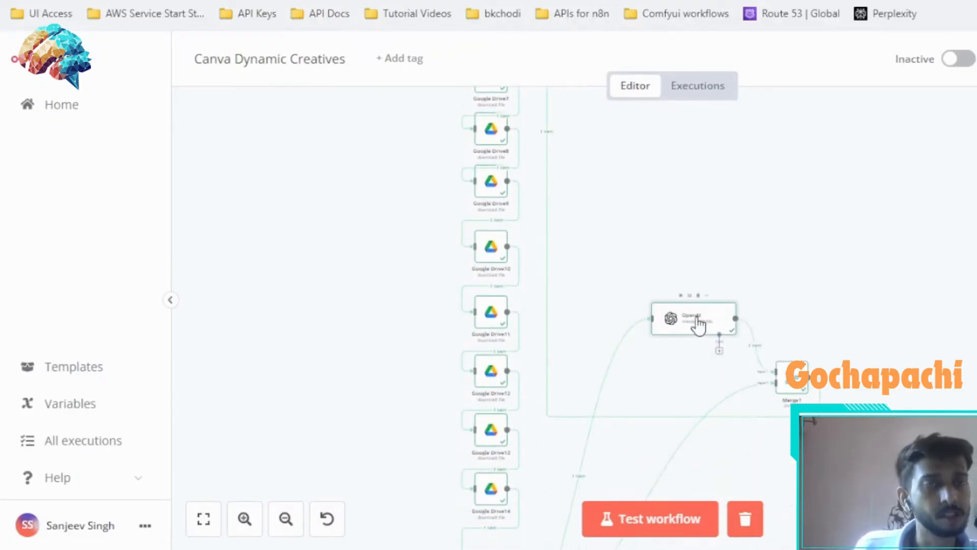
{"action": "double_click", "coordinate": [698, 323]}
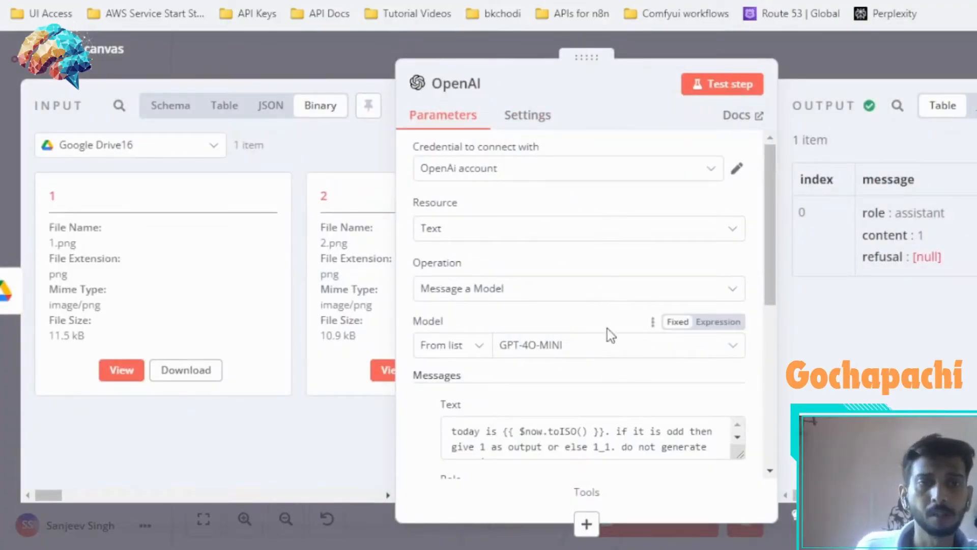
{"action": "scroll", "coordinate": [578, 319], "scroll_direction": "down", "scroll_amount": 4}
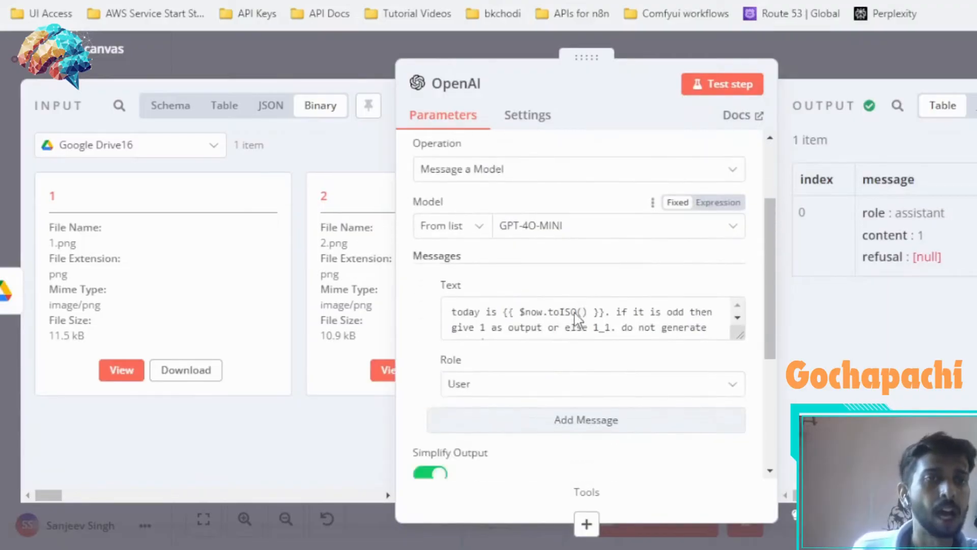
{"action": "scroll", "coordinate": [578, 318], "scroll_direction": "up", "scroll_amount": 3}
{"action": "scroll", "coordinate": [577, 319], "scroll_direction": "up", "scroll_amount": 1}
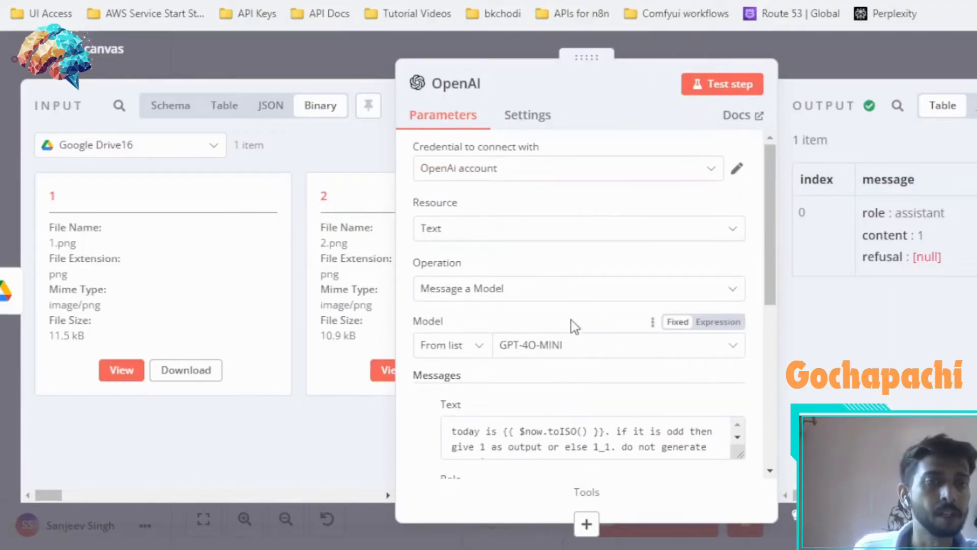
{"action": "scroll", "coordinate": [593, 330], "scroll_direction": "down", "scroll_amount": 5}
{"action": "scroll", "coordinate": [593, 330], "scroll_direction": "up", "scroll_amount": 4}
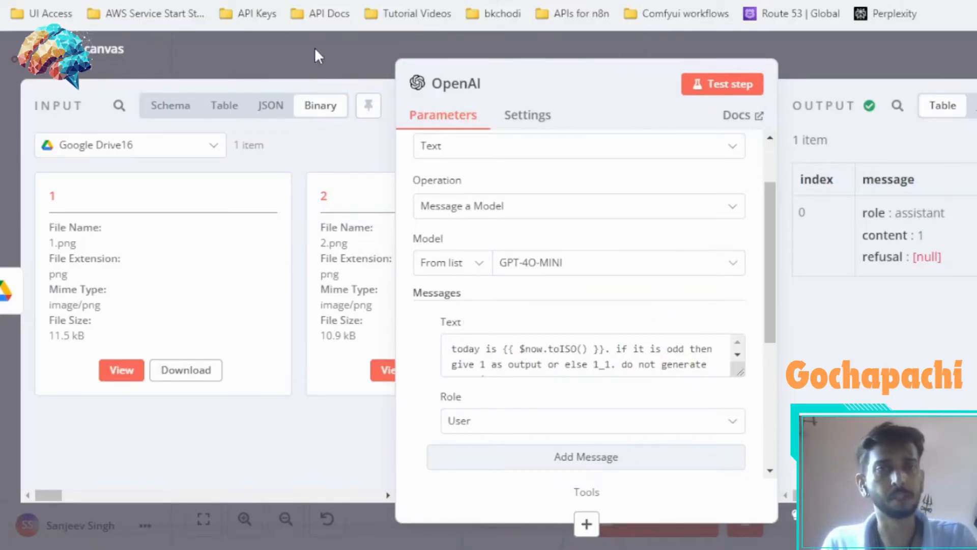
{"action": "left_click", "coordinate": [339, 62]}
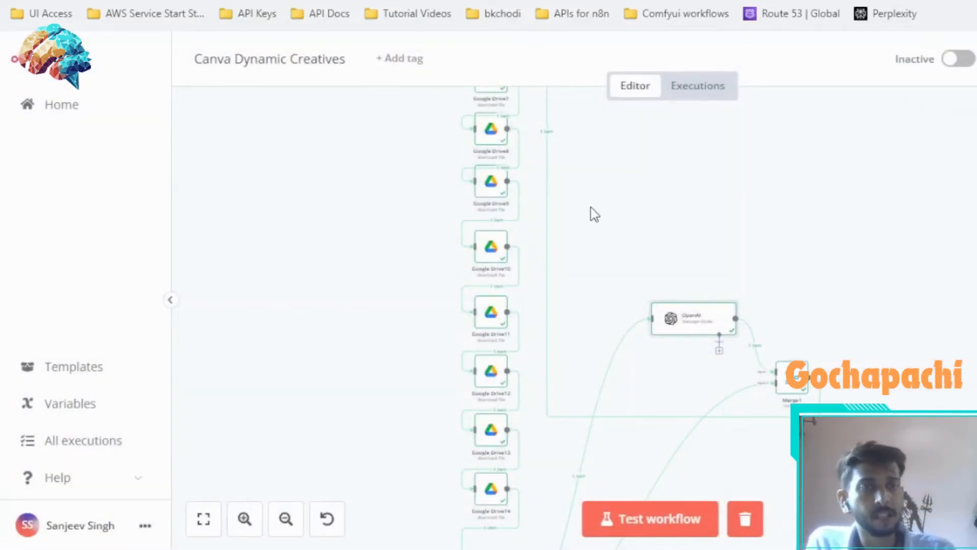
Open the first Edit Image node from the canvas and run a test of that step.
{"action": "left_click_drag", "start_coordinate": [588, 211], "coordinate": [589, 294]}
{"action": "scroll", "coordinate": [590, 298], "scroll_direction": "up", "scroll_amount": 1}
{"action": "scroll", "coordinate": [591, 297], "scroll_direction": "up", "scroll_amount": 15}
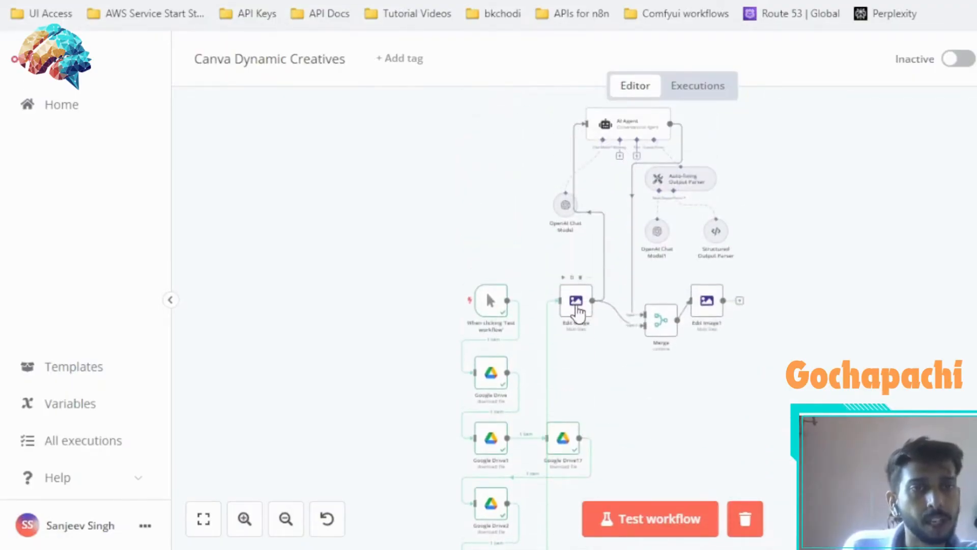
{"action": "double_click", "coordinate": [575, 305]}
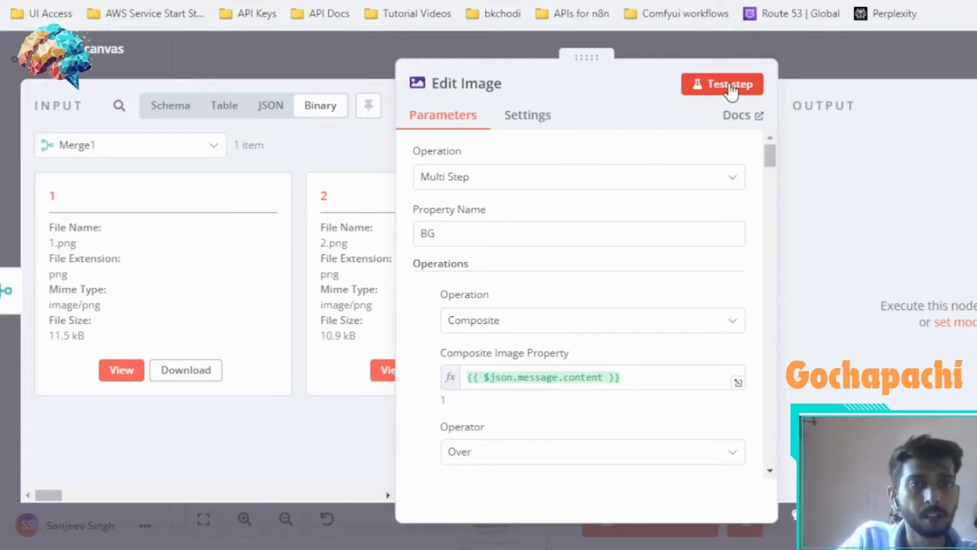
{"action": "left_click", "coordinate": [707, 89]}
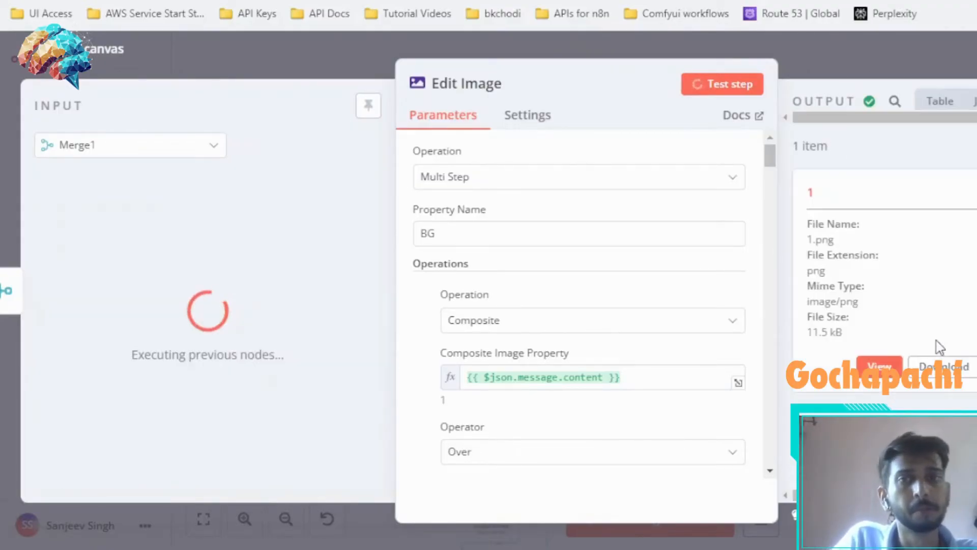
View the BG image among the Edit Image node's binary outputs and return to the canvas.
{"action": "scroll", "coordinate": [939, 347], "scroll_direction": "right", "scroll_amount": 15}
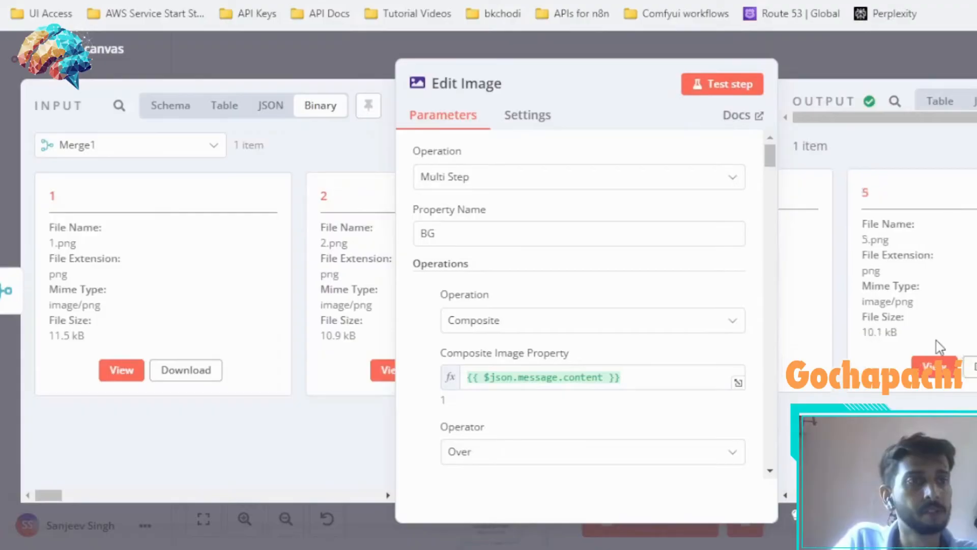
{"action": "scroll", "coordinate": [939, 348], "scroll_direction": "right", "scroll_amount": 10}
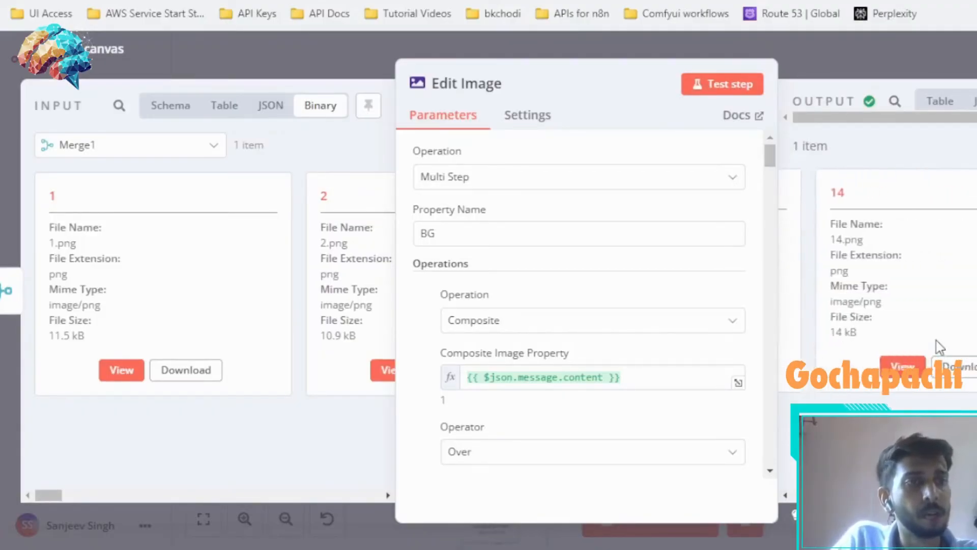
{"action": "scroll", "coordinate": [936, 341], "scroll_direction": "left", "scroll_amount": 3}
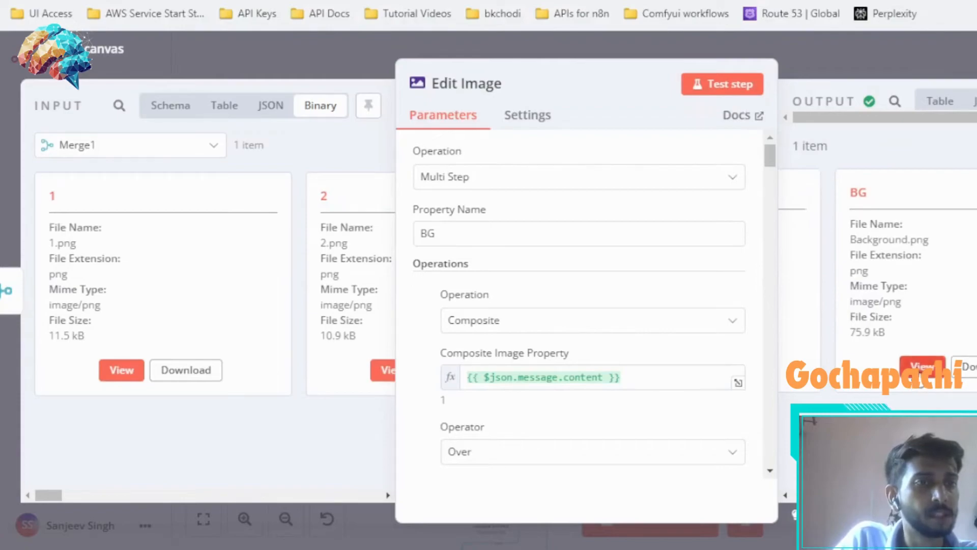
{"action": "left_click", "coordinate": [916, 381]}
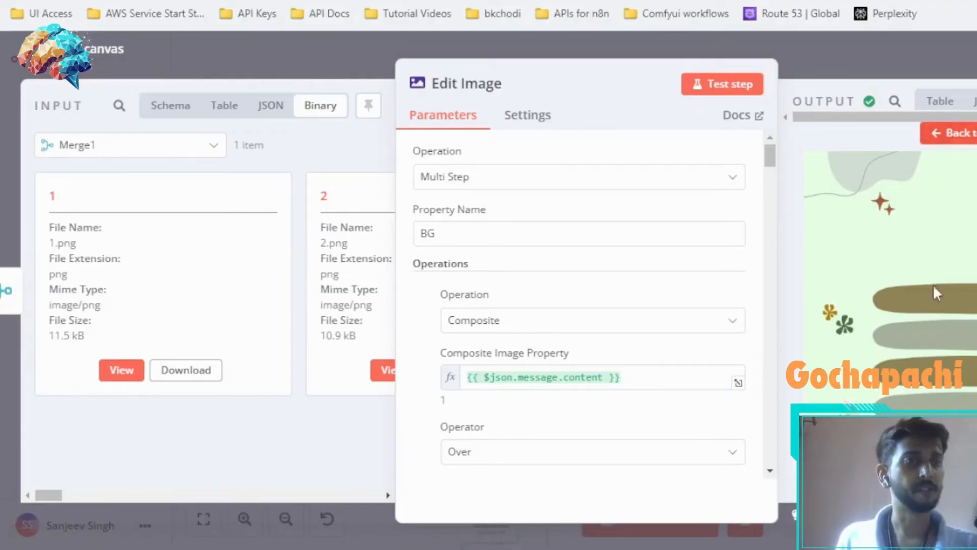
{"action": "left_click", "coordinate": [953, 147]}
{"action": "left_click", "coordinate": [859, 53]}
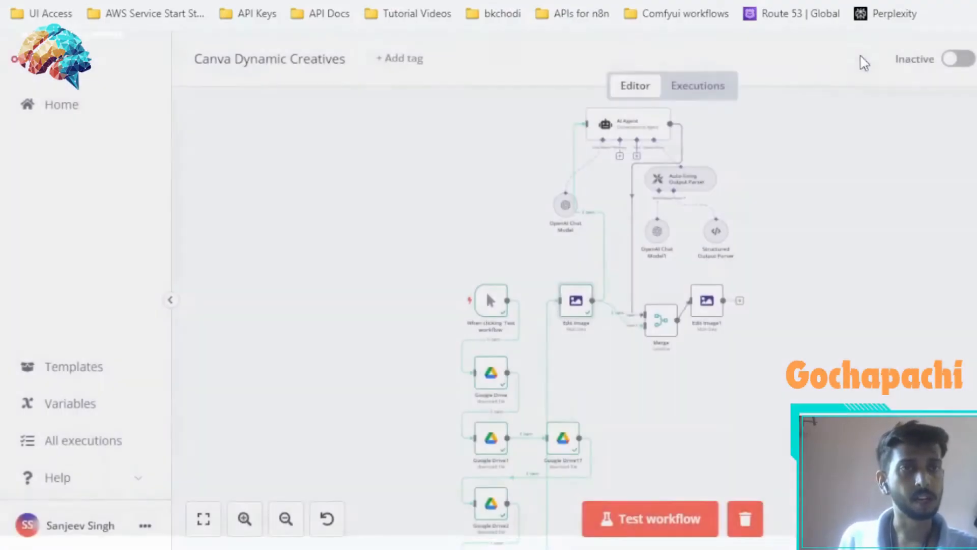
Open the AI Agent node, examine its agent type, listicle prompt and output format setting, and return to the canvas.
{"action": "scroll", "coordinate": [765, 340], "scroll_direction": "right", "scroll_amount": 1}
{"action": "scroll", "coordinate": [765, 340], "scroll_direction": "down", "scroll_amount": 1}
{"action": "scroll", "coordinate": [765, 340], "scroll_direction": "up", "scroll_amount": 3}
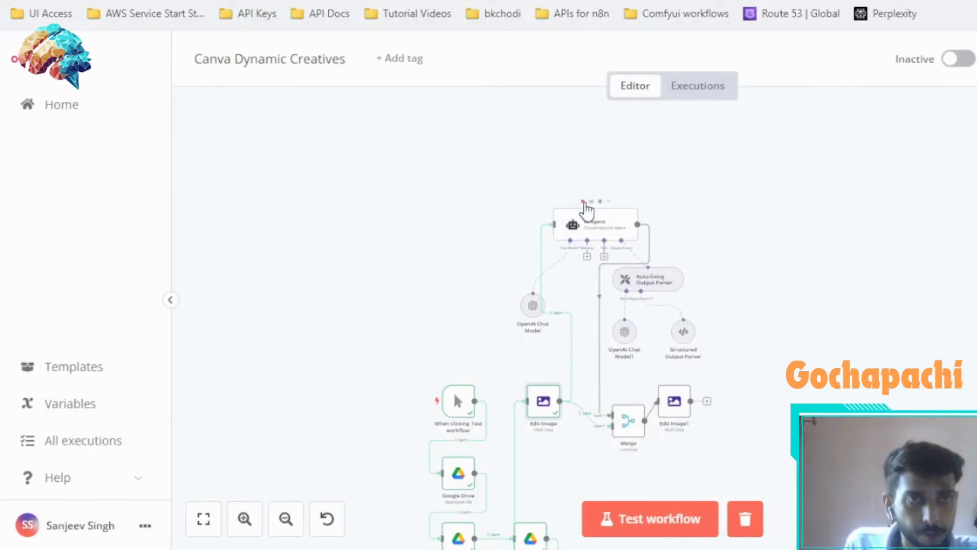
{"action": "scroll", "coordinate": [582, 209], "scroll_direction": "up", "scroll_amount": 3}
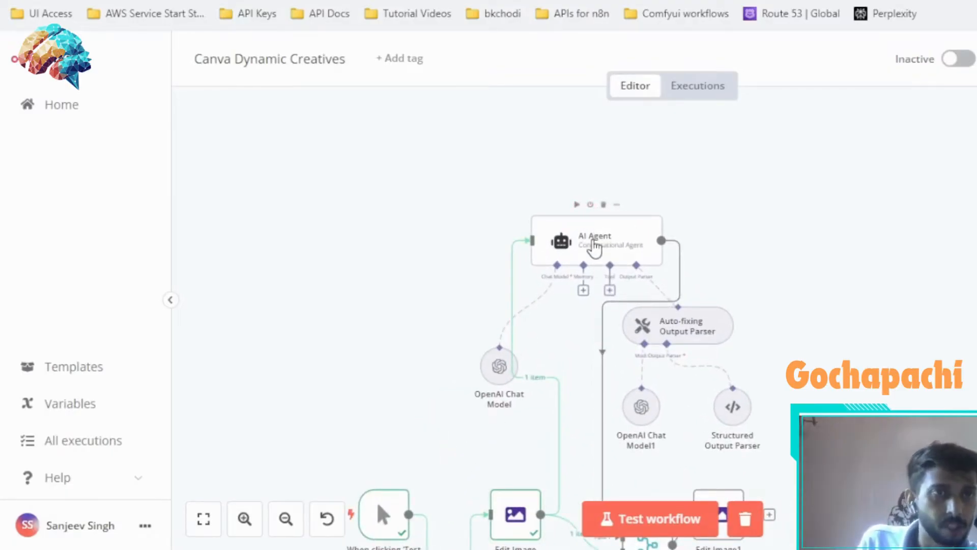
{"action": "double_click", "coordinate": [593, 244]}
{"action": "scroll", "coordinate": [592, 240], "scroll_direction": "down", "scroll_amount": 1}
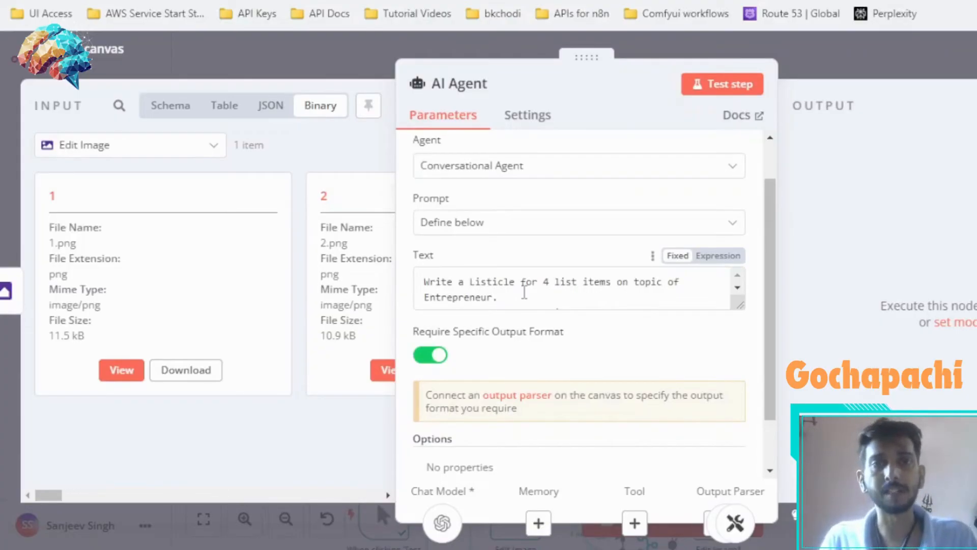
{"action": "left_click", "coordinate": [811, 60]}
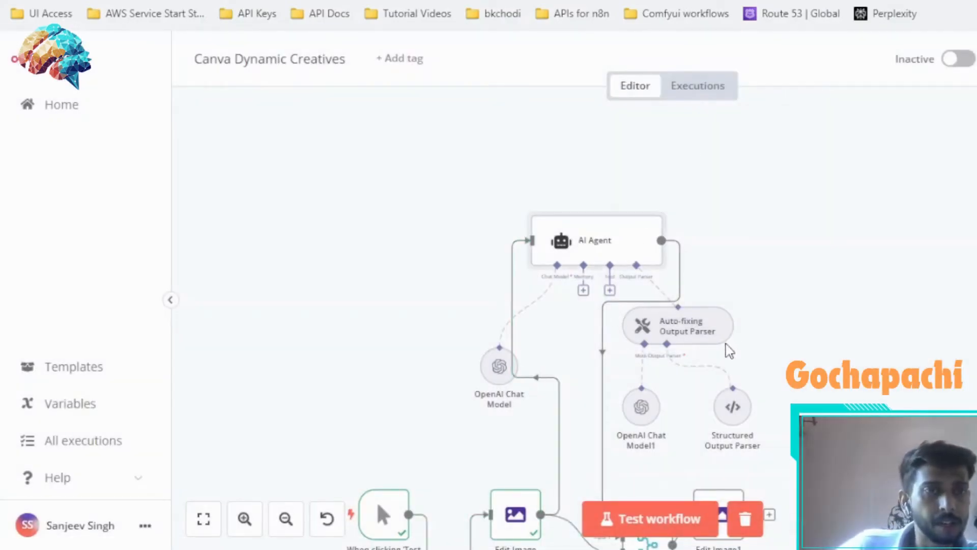
Run the AI Agent node from the canvas and check the title and list items in its output.
{"action": "scroll", "coordinate": [726, 344], "scroll_direction": "down", "scroll_amount": 5}
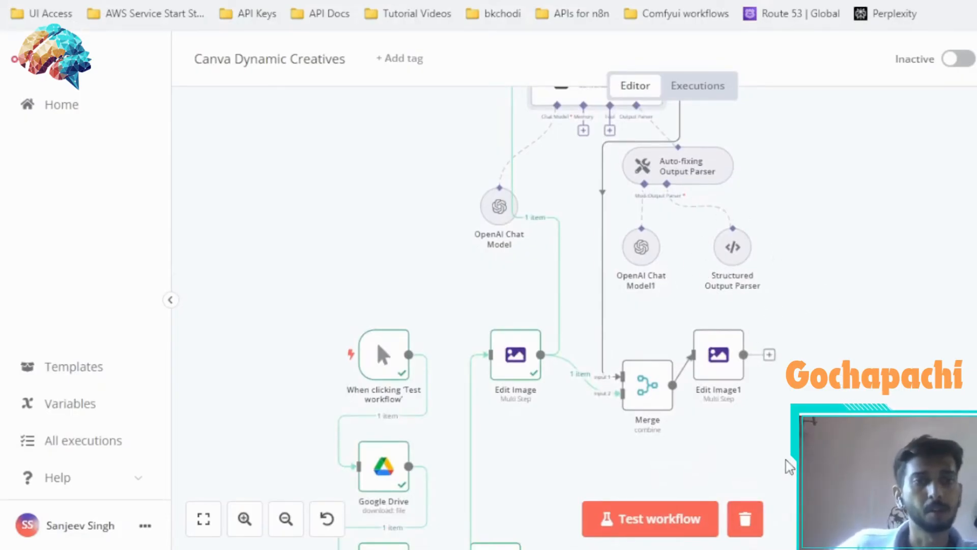
{"action": "scroll", "coordinate": [787, 465], "scroll_direction": "down", "scroll_amount": 1}
{"action": "scroll", "coordinate": [628, 320], "scroll_direction": "up", "scroll_amount": 6}
{"action": "scroll", "coordinate": [627, 320], "scroll_direction": "up", "scroll_amount": 1}
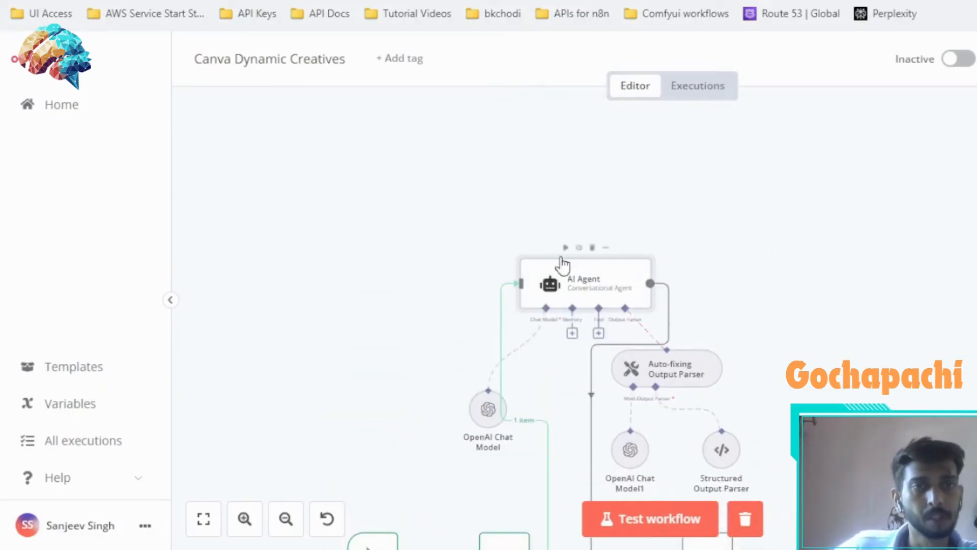
{"action": "left_click", "coordinate": [566, 247]}
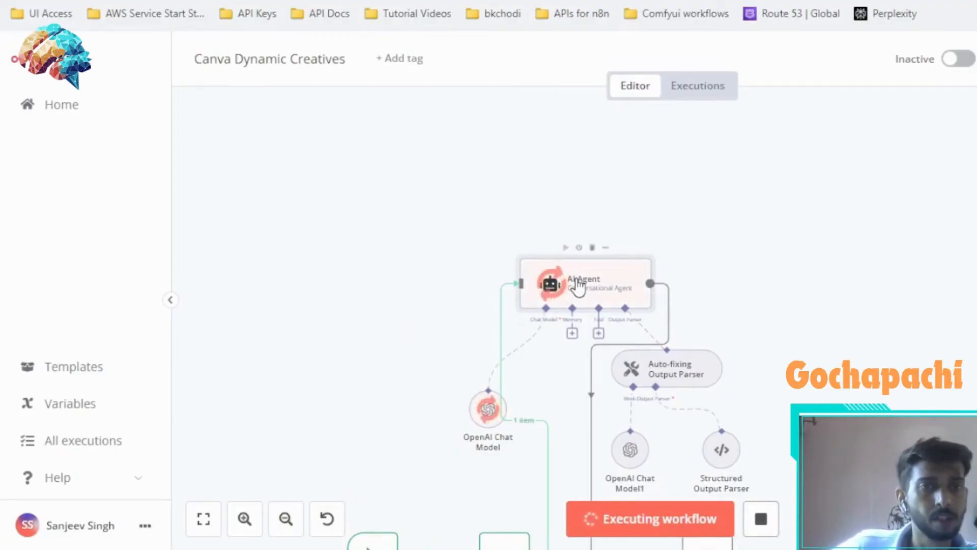
{"action": "double_click", "coordinate": [577, 286]}
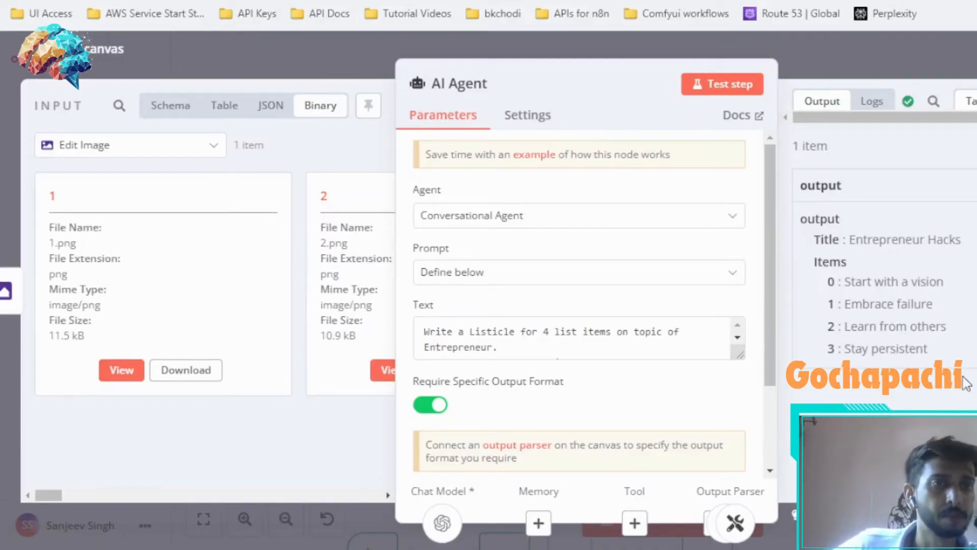
{"action": "left_click", "coordinate": [894, 72]}
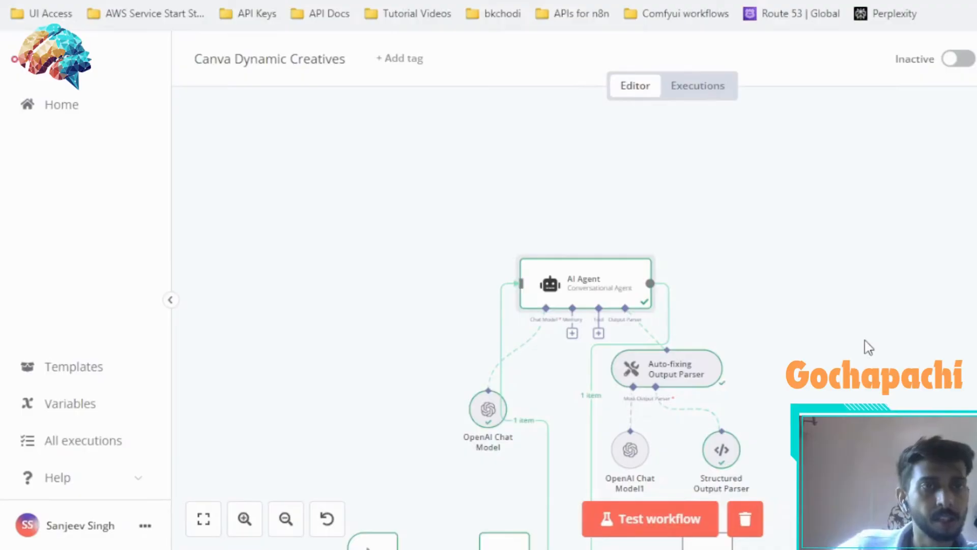
Run the Merge node and the Edit Image1 node from the canvas.
{"action": "scroll", "coordinate": [764, 301], "scroll_direction": "down", "scroll_amount": 5}
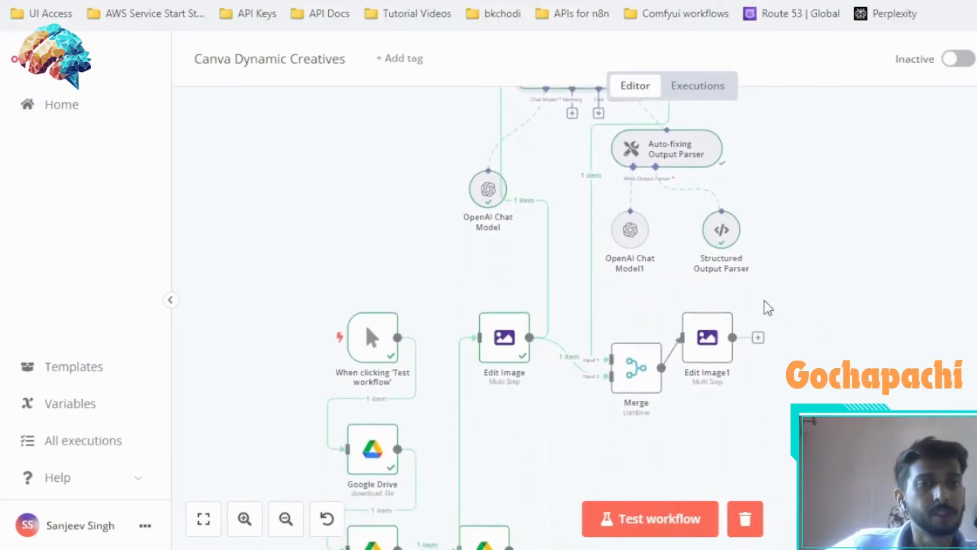
{"action": "mouse_move", "coordinate": [629, 351]}
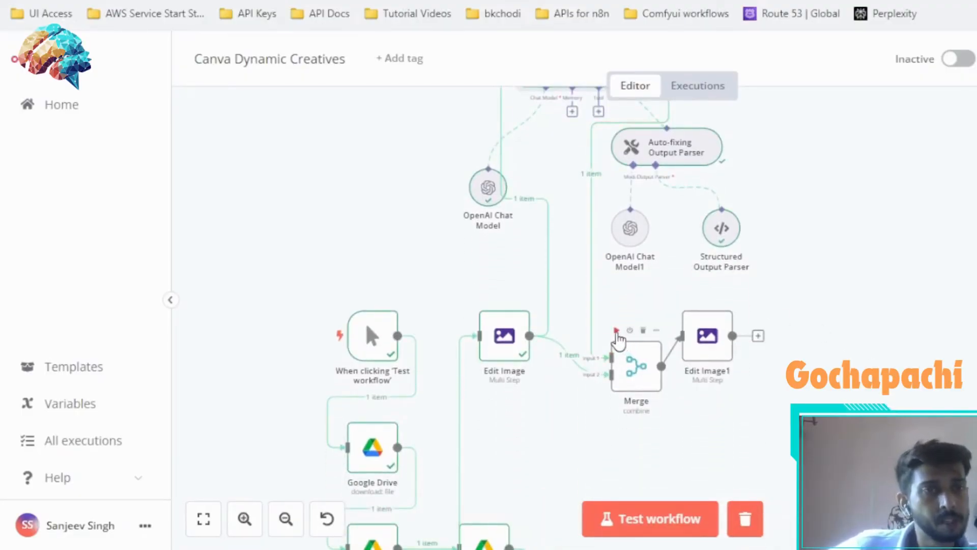
{"action": "left_click", "coordinate": [616, 331]}
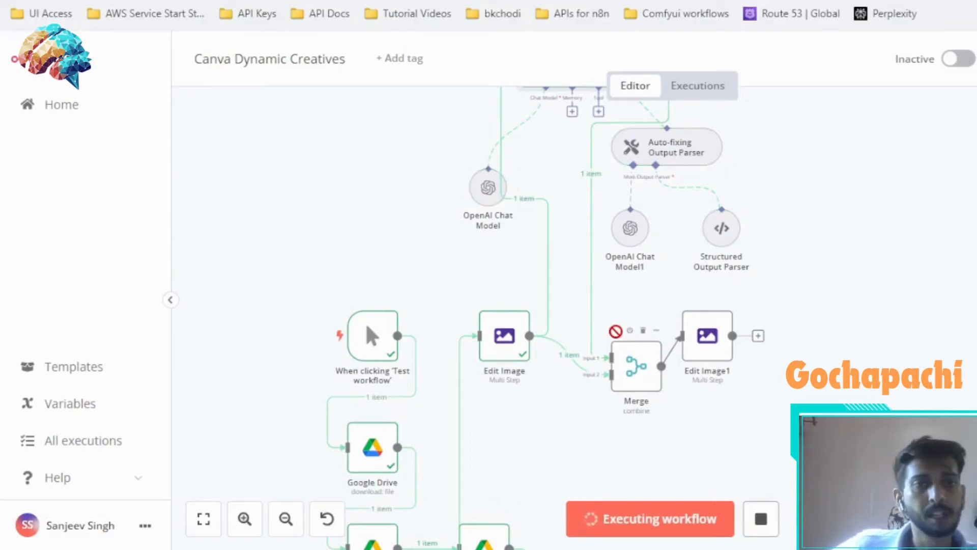
{"action": "mouse_move", "coordinate": [698, 312]}
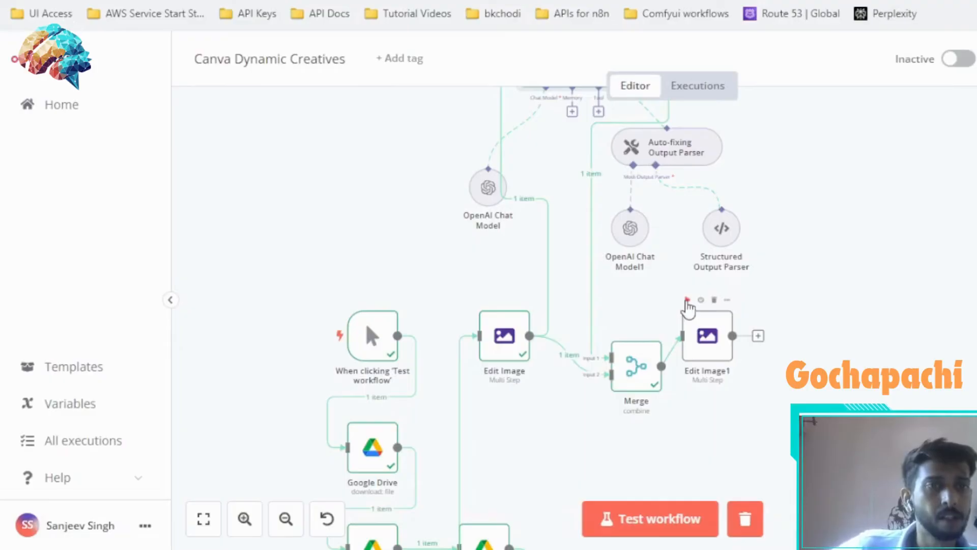
{"action": "left_click", "coordinate": [687, 301]}
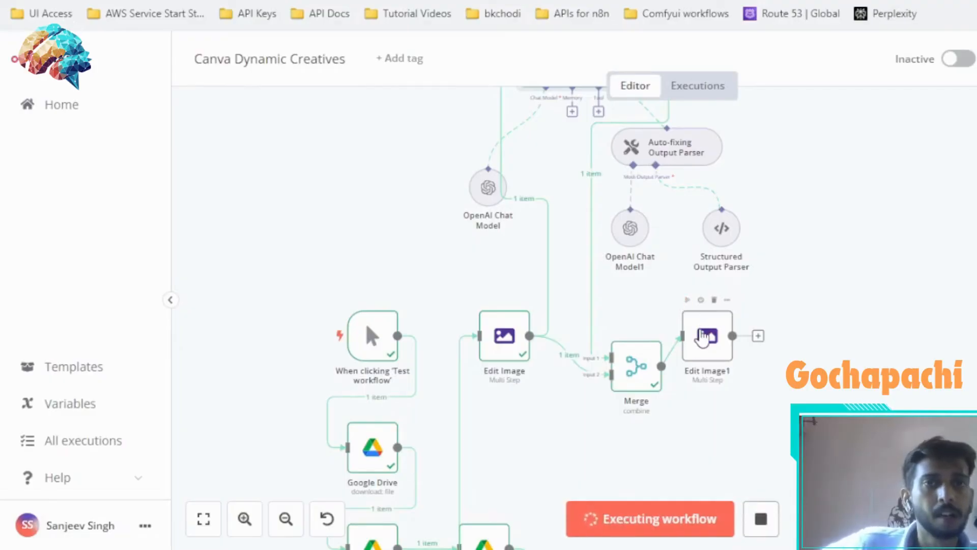
Open the Edit Image1 node, view the composited image with its text in the output, and return to the canvas.
{"action": "double_click", "coordinate": [702, 335]}
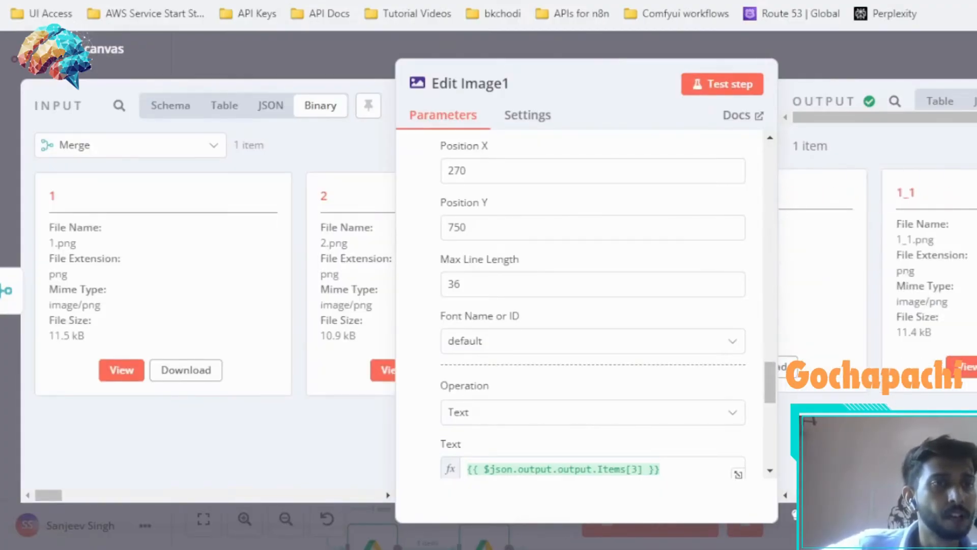
{"action": "left_click", "coordinate": [929, 370]}
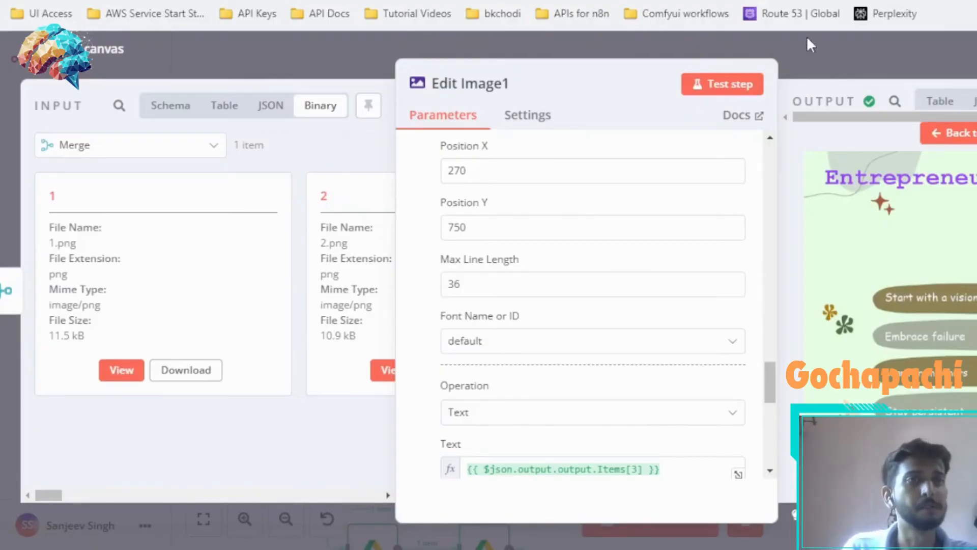
{"action": "left_click", "coordinate": [802, 57]}
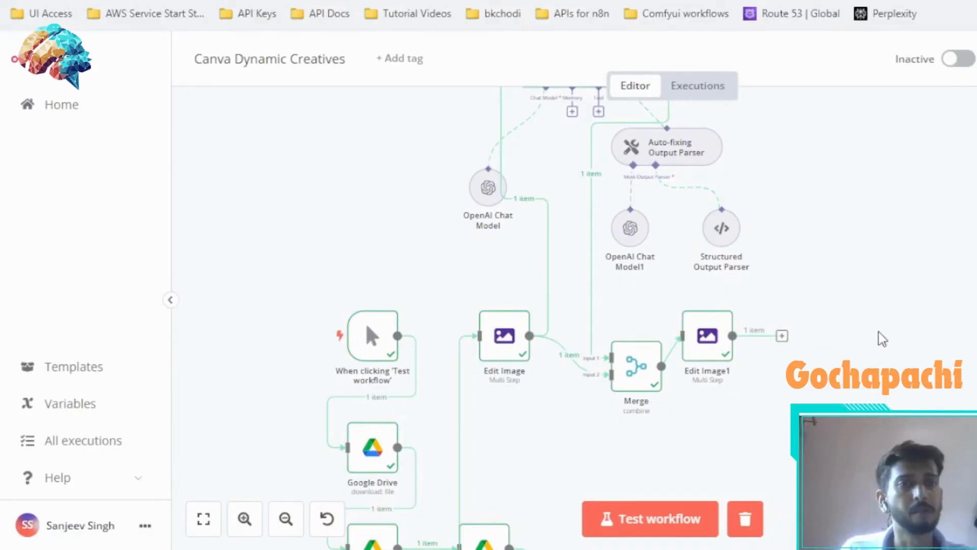
Move the manual trigger node up and away from the column of Google Drive nodes.
{"action": "scroll", "coordinate": [882, 338], "scroll_direction": "down", "scroll_amount": 3}
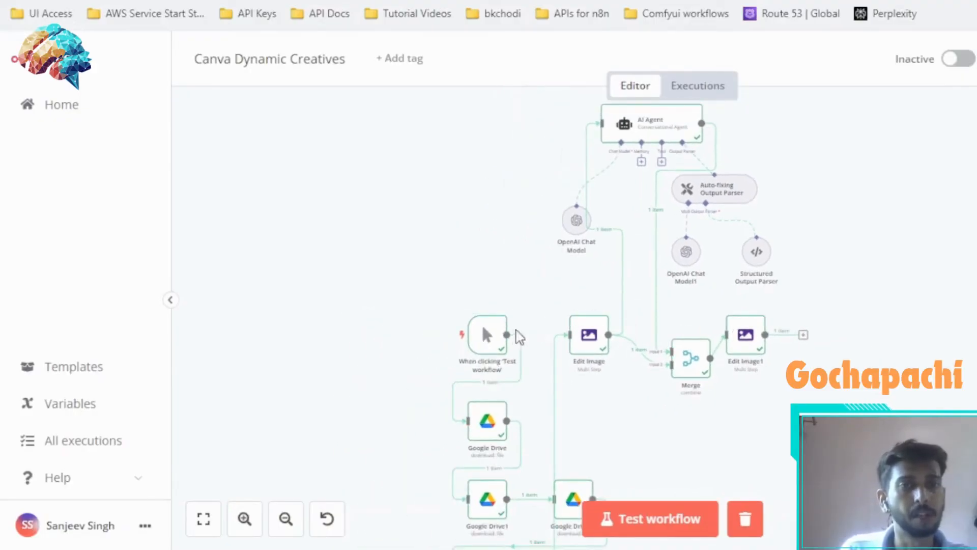
{"action": "left_click_drag", "start_coordinate": [487, 337], "coordinate": [378, 291]}
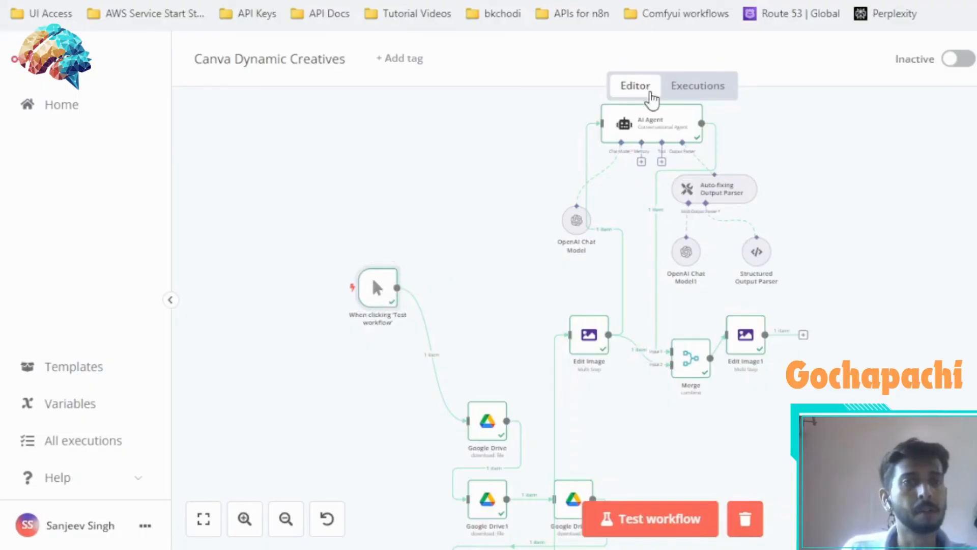
Reopen the AI Agent node and skim the whole listicle prompt in its Text parameter.
{"action": "double_click", "coordinate": [650, 125]}
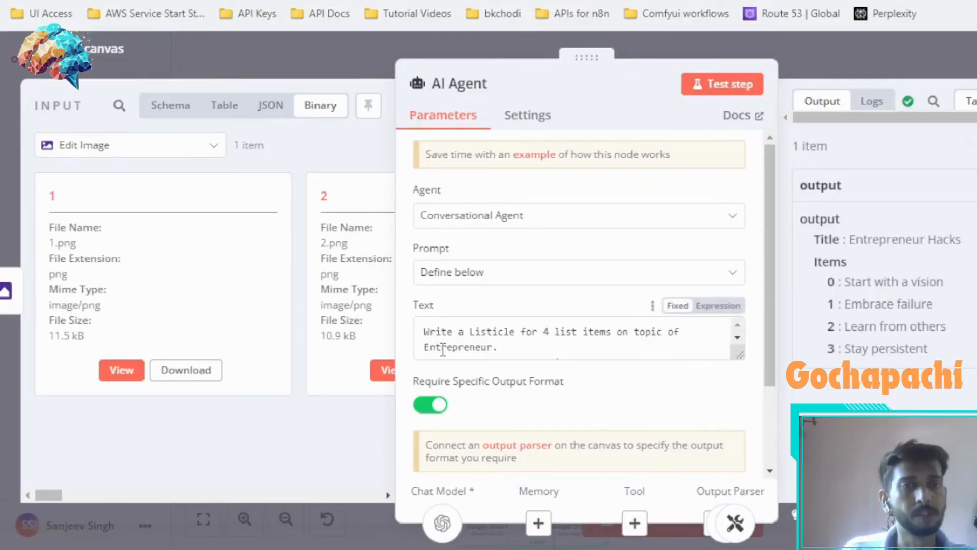
{"action": "left_click_drag", "start_coordinate": [427, 344], "coordinate": [442, 352]}
{"action": "scroll", "coordinate": [442, 352], "scroll_direction": "up", "scroll_amount": 3}
{"action": "scroll", "coordinate": [442, 352], "scroll_direction": "down", "scroll_amount": 3}
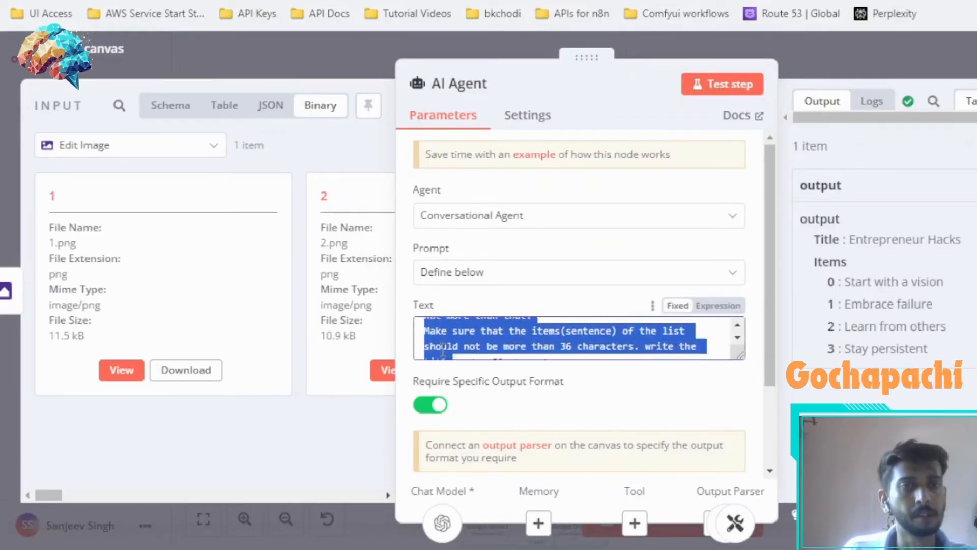
{"action": "scroll", "coordinate": [442, 352], "scroll_direction": "up", "scroll_amount": 2}
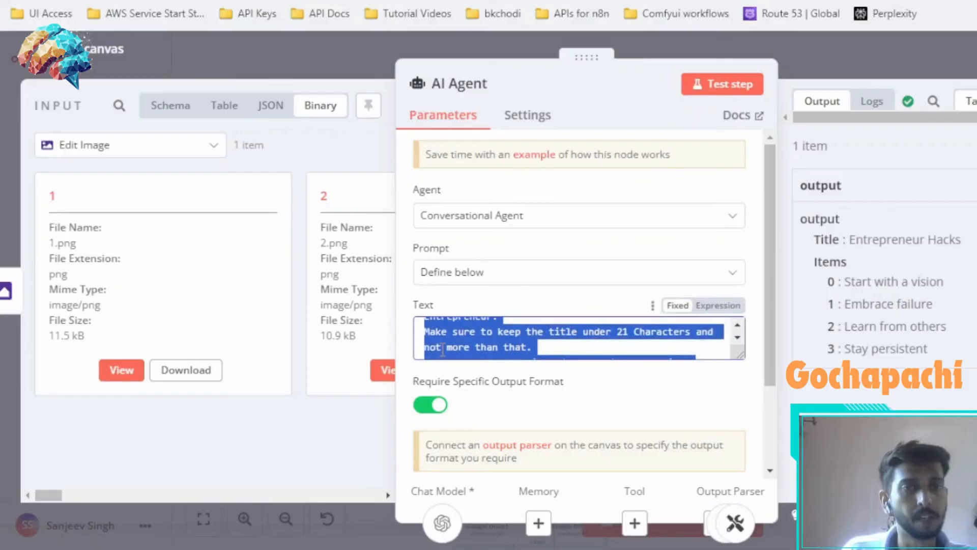
{"action": "left_click", "coordinate": [442, 351]}
{"action": "scroll", "coordinate": [442, 352], "scroll_direction": "down", "scroll_amount": 2}
{"action": "scroll", "coordinate": [442, 351], "scroll_direction": "up", "scroll_amount": 4}
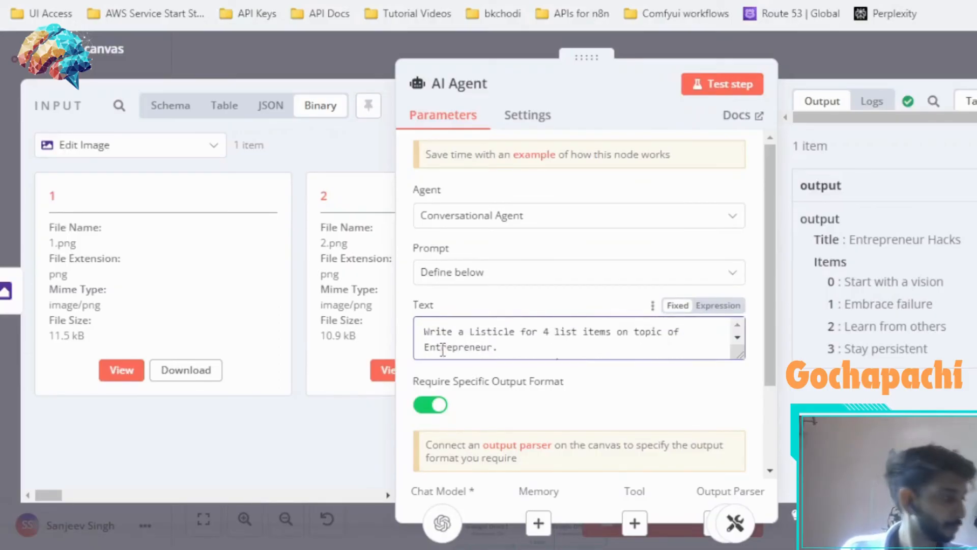
Examine the prompt's topic line and its character limits for the title and list items.
{"action": "scroll", "coordinate": [442, 351], "scroll_direction": "down", "scroll_amount": 2}
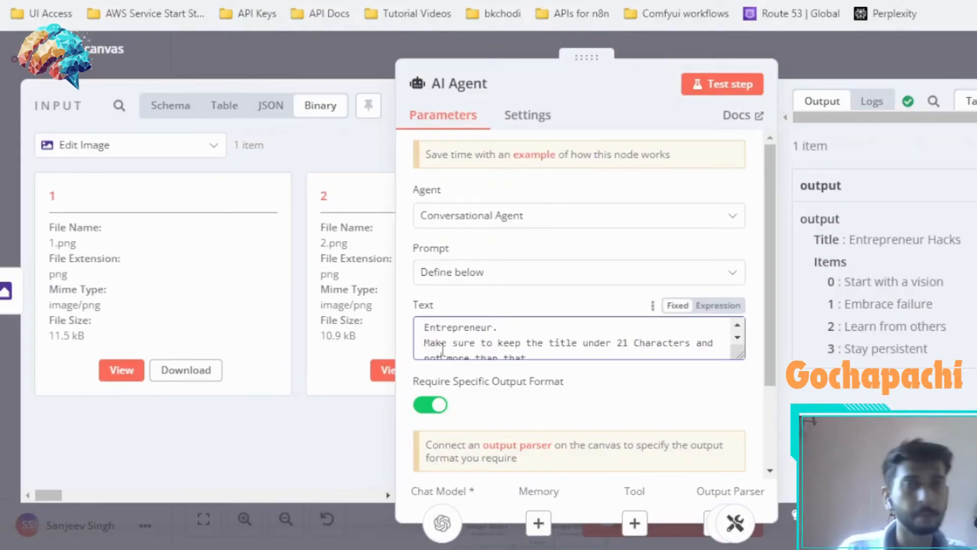
{"action": "scroll", "coordinate": [442, 351], "scroll_direction": "up", "scroll_amount": 2}
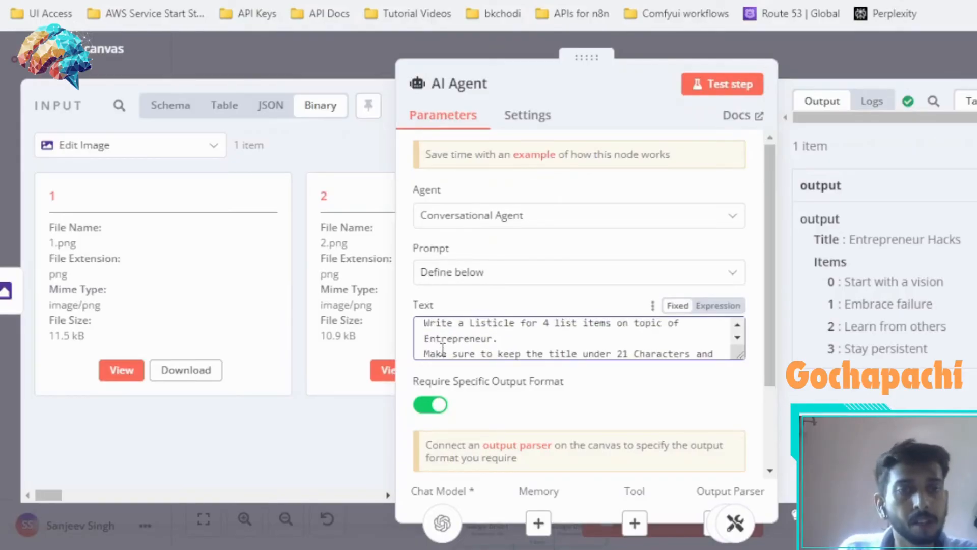
{"action": "scroll", "coordinate": [442, 351], "scroll_direction": "down", "scroll_amount": 1}
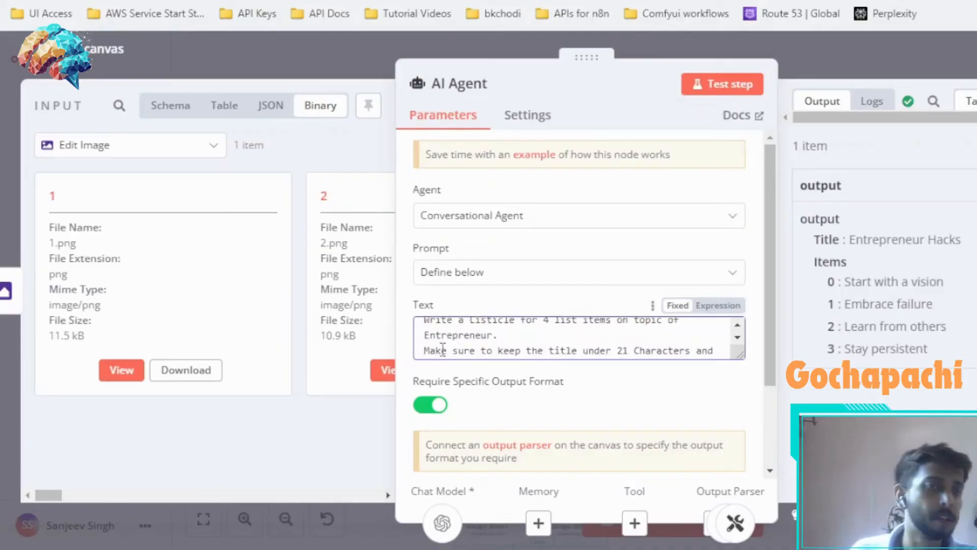
{"action": "scroll", "coordinate": [442, 350], "scroll_direction": "down", "scroll_amount": 1}
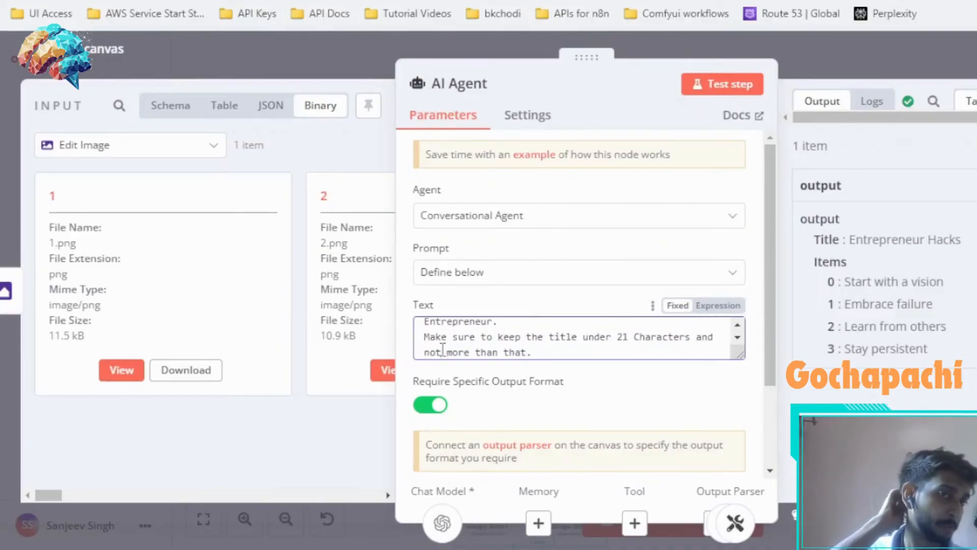
{"action": "scroll", "coordinate": [442, 350], "scroll_direction": "up", "scroll_amount": 1}
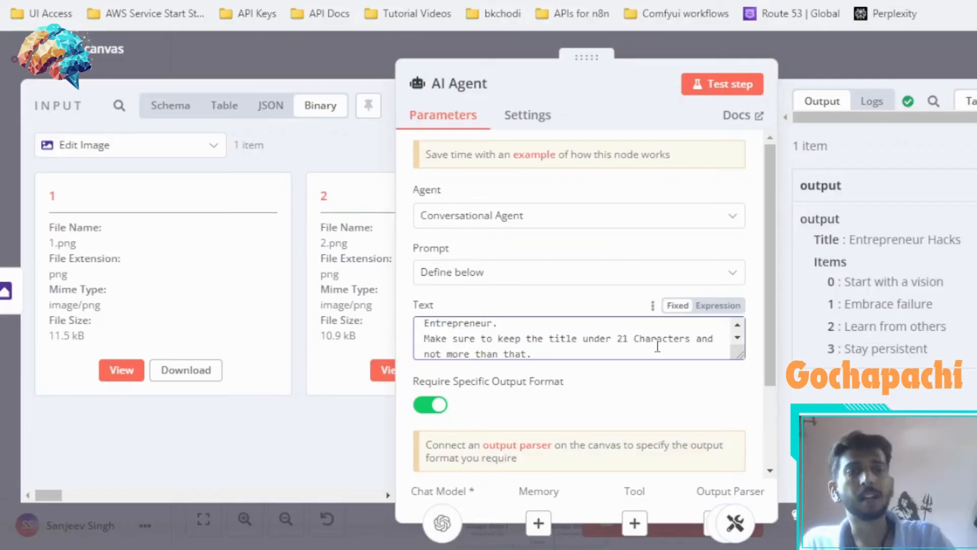
{"action": "key", "text": "End"}
{"action": "key", "text": "Return"}
{"action": "type", "text": "Make sure that the items(sentence) of the list should not be more than 36 characters. write the title under 21 characters"}
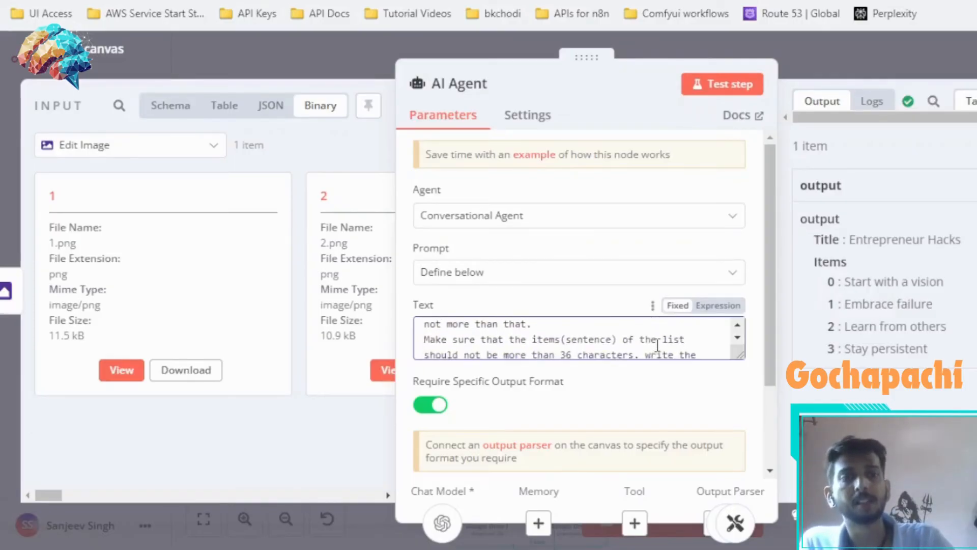
{"action": "scroll", "coordinate": [657, 345], "scroll_direction": "up", "scroll_amount": 5}
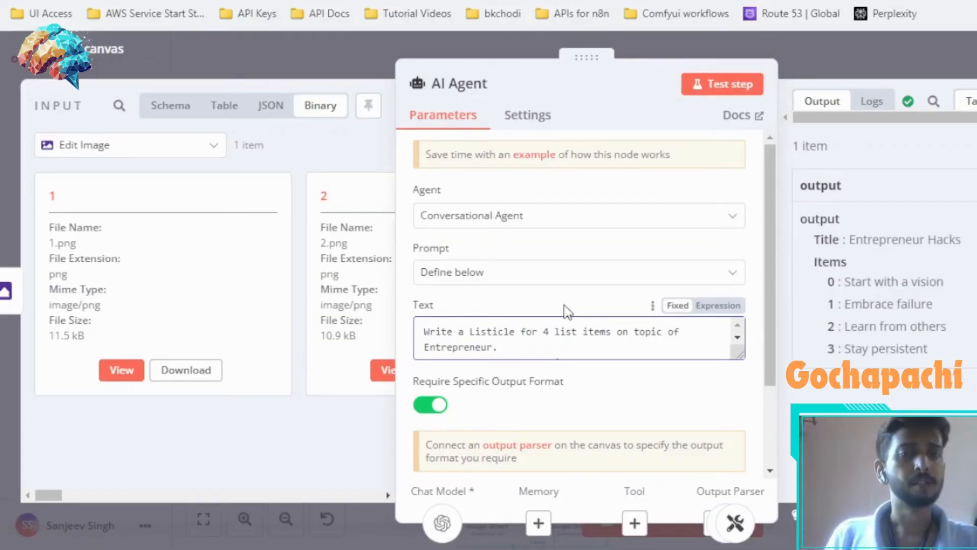
Highlight the topic word "Entrepreneur" in the AI Agent's prompt text, review the node's parameters, and close the node.
{"action": "scroll", "coordinate": [566, 310], "scroll_direction": "down", "scroll_amount": 1}
{"action": "mouse_move", "coordinate": [464, 299]}
{"action": "left_mouse_down"}
{"action": "mouse_move", "coordinate": [464, 314]}
{"action": "mouse_move", "coordinate": [465, 300]}
{"action": "left_mouse_up"}
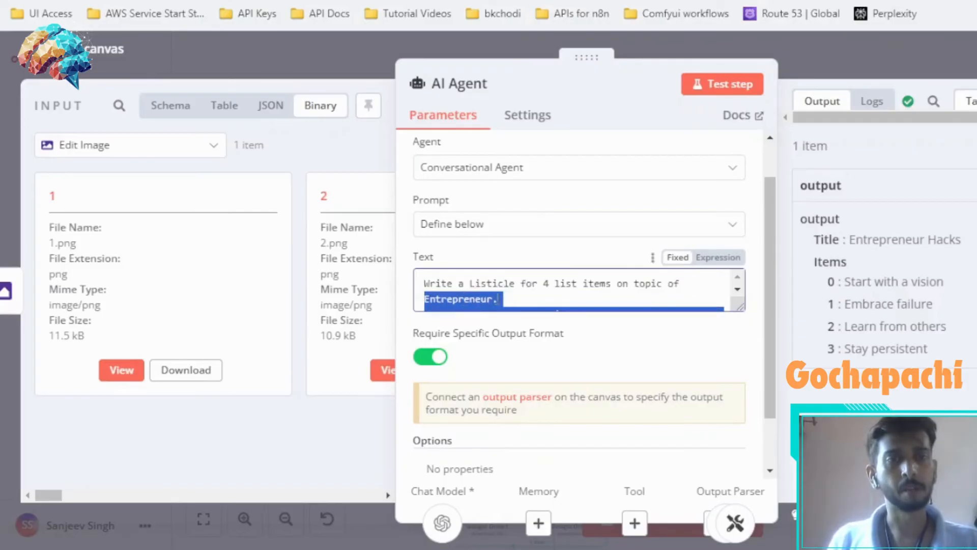
{"action": "left_click", "coordinate": [512, 298]}
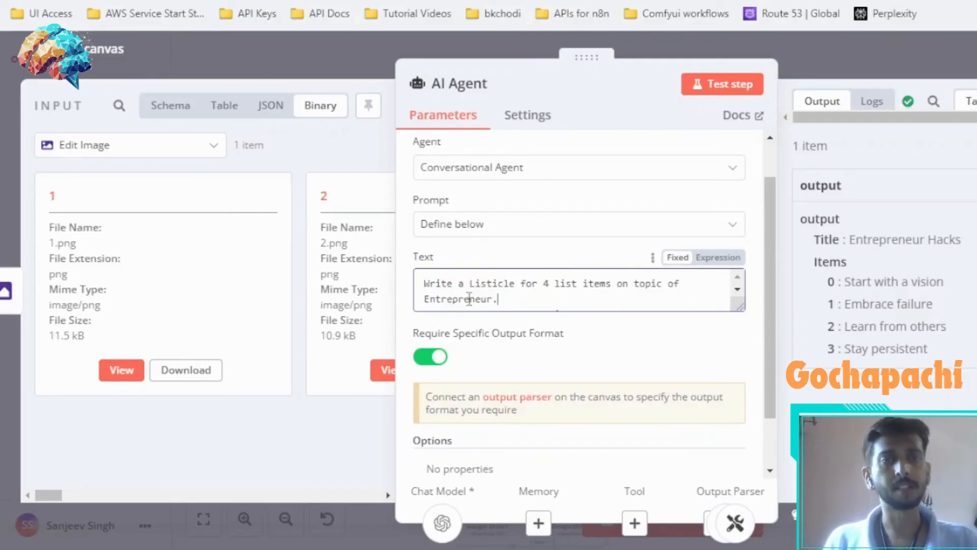
{"action": "left_click_drag", "start_coordinate": [468, 299], "coordinate": [421, 293]}
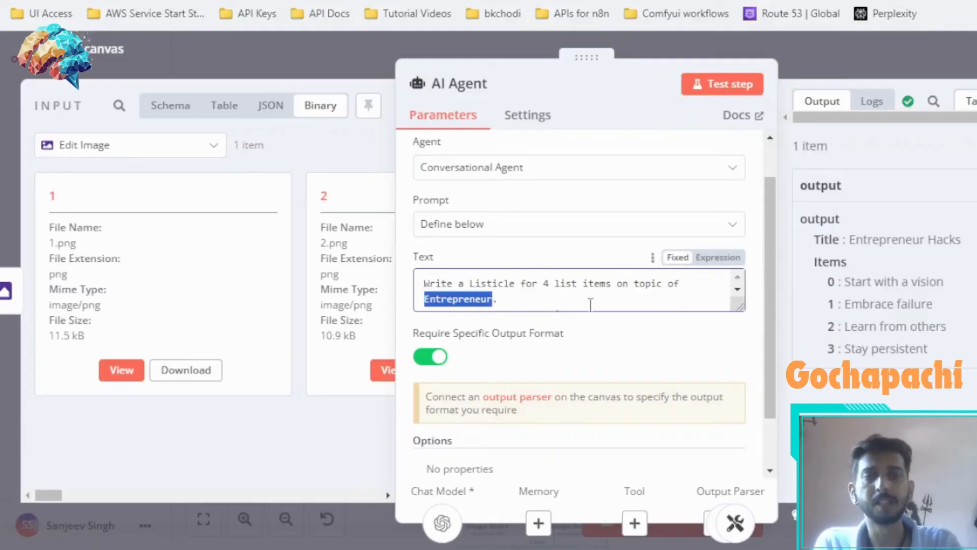
{"action": "scroll", "coordinate": [575, 292], "scroll_direction": "down", "scroll_amount": 3}
{"action": "scroll", "coordinate": [575, 293], "scroll_direction": "up", "scroll_amount": 4}
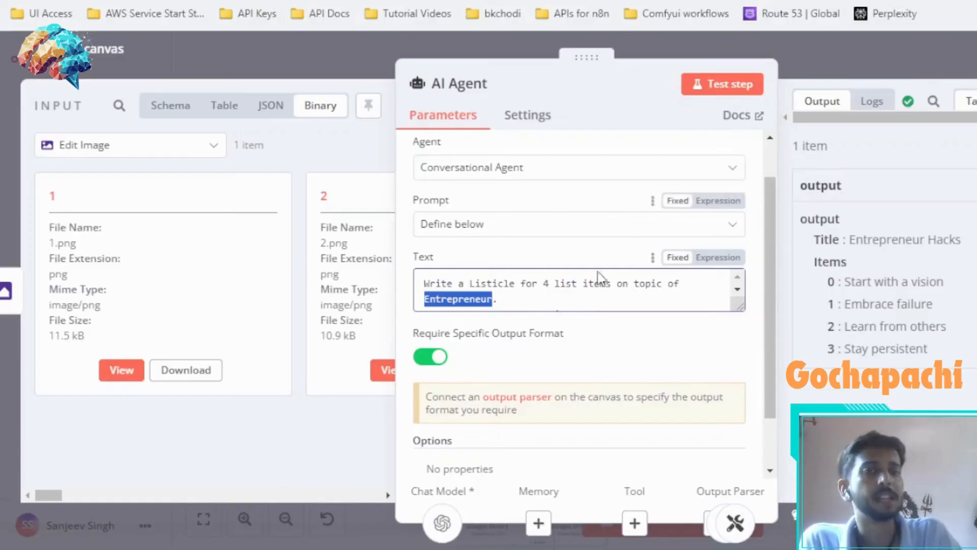
{"action": "scroll", "coordinate": [596, 291], "scroll_direction": "down", "scroll_amount": 2}
{"action": "scroll", "coordinate": [597, 291], "scroll_direction": "up", "scroll_amount": 2}
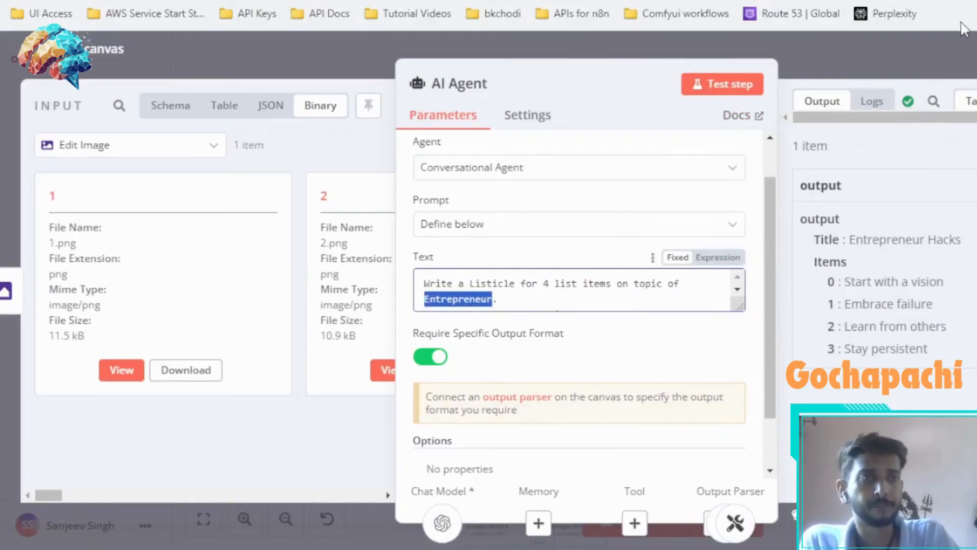
{"action": "left_click", "coordinate": [880, 64]}
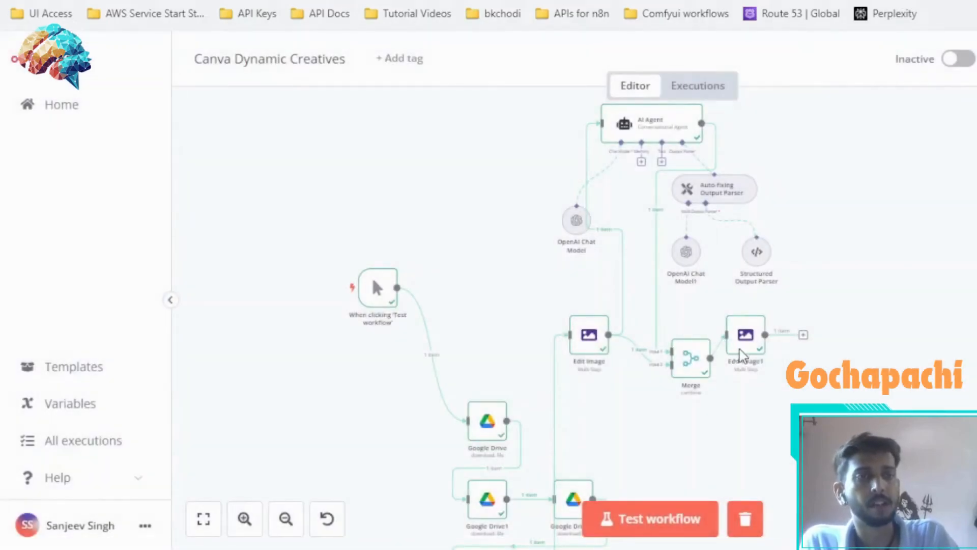
Open the Edit Image1 node, view its first output image with the listicle text, and return to the workflow canvas.
{"action": "mouse_move", "coordinate": [746, 343]}
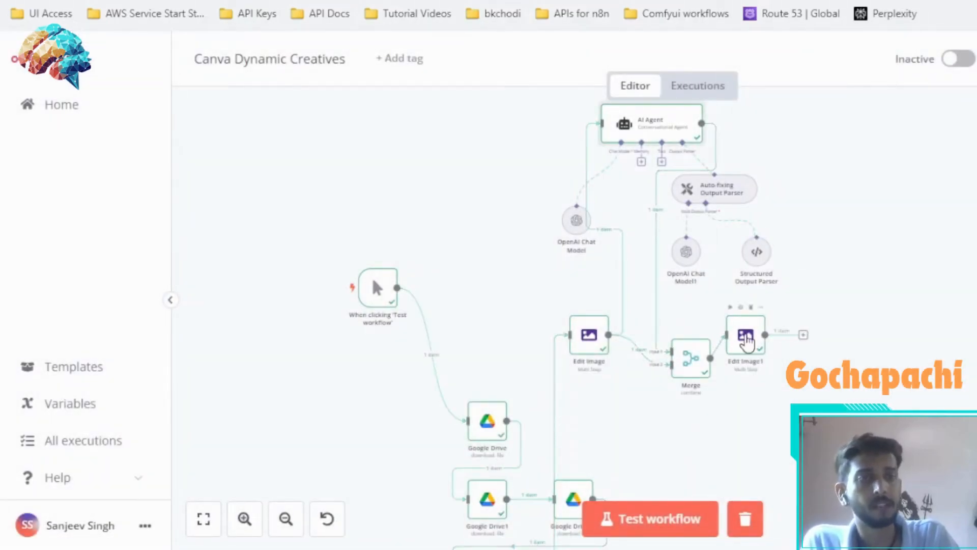
{"action": "double_click", "coordinate": [746, 344]}
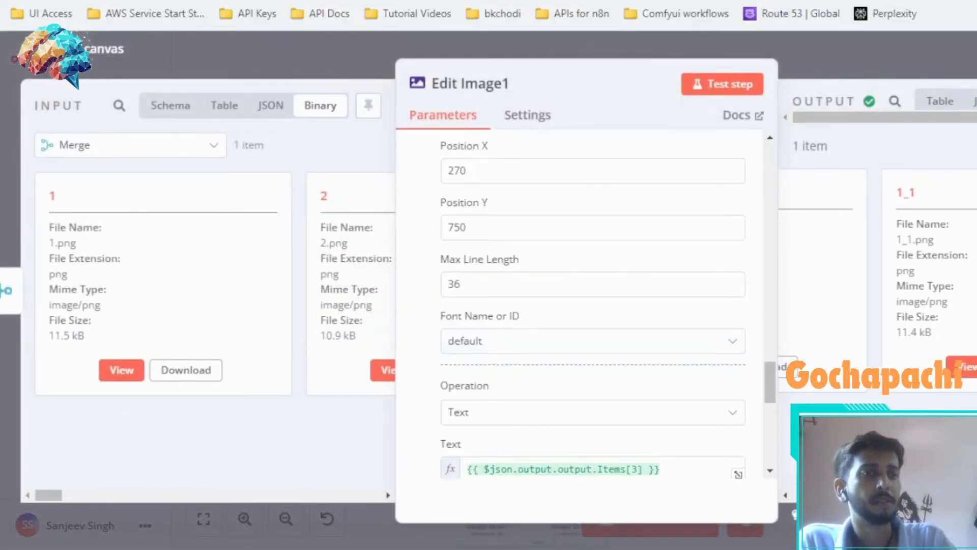
{"action": "left_click", "coordinate": [823, 368]}
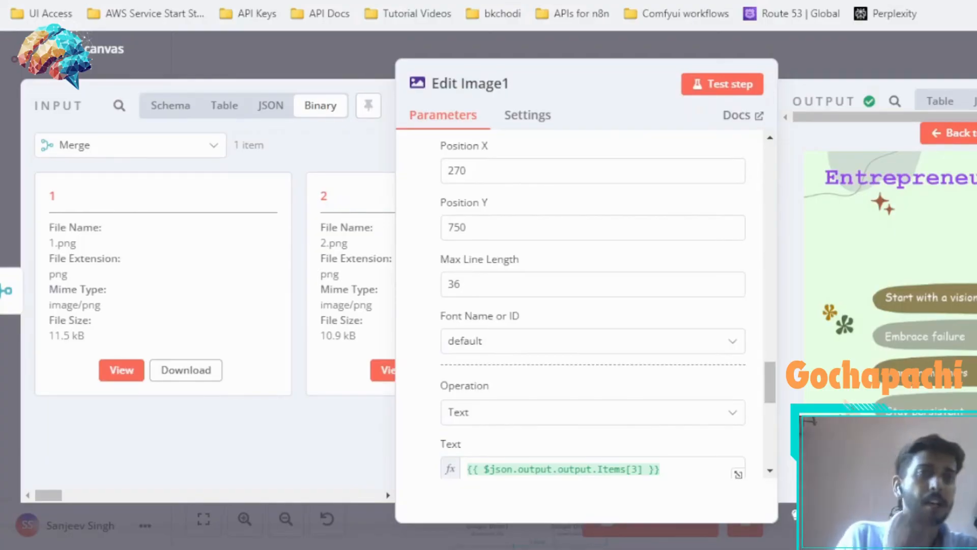
{"action": "left_click", "coordinate": [892, 57]}
{"action": "scroll", "coordinate": [868, 273], "scroll_direction": "right", "scroll_amount": 1}
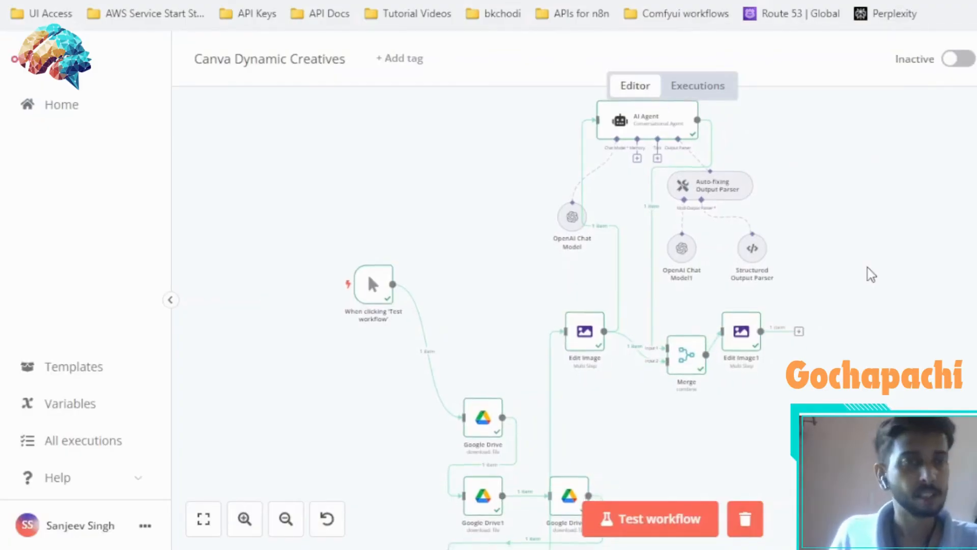
{"action": "scroll", "coordinate": [866, 273], "scroll_direction": "up", "scroll_amount": 1}
{"action": "scroll", "coordinate": [866, 273], "scroll_direction": "right", "scroll_amount": 1}
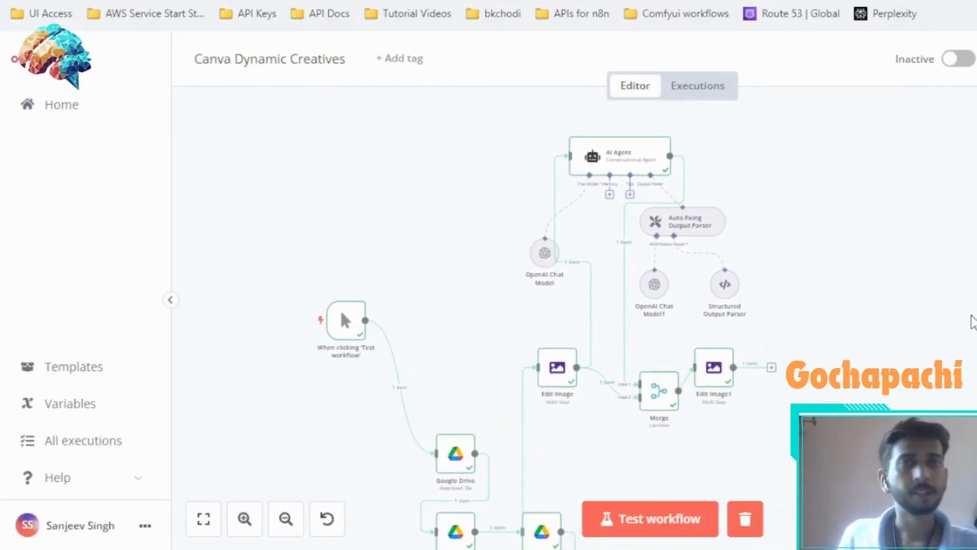